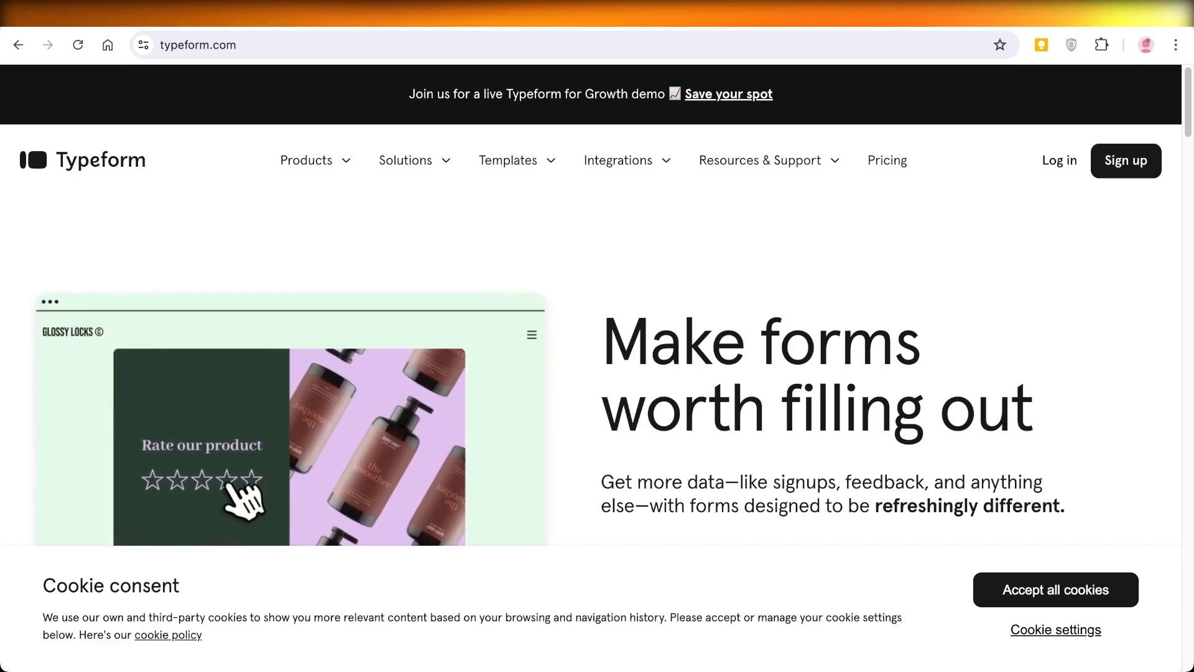
# Step: Accept all cookies on the Typeform home page and look through its feature sections
pyautogui.click(1056, 590)
pyautogui.scroll(-1, 1056, 590)
pyautogui.scroll(-10, 597, 373)
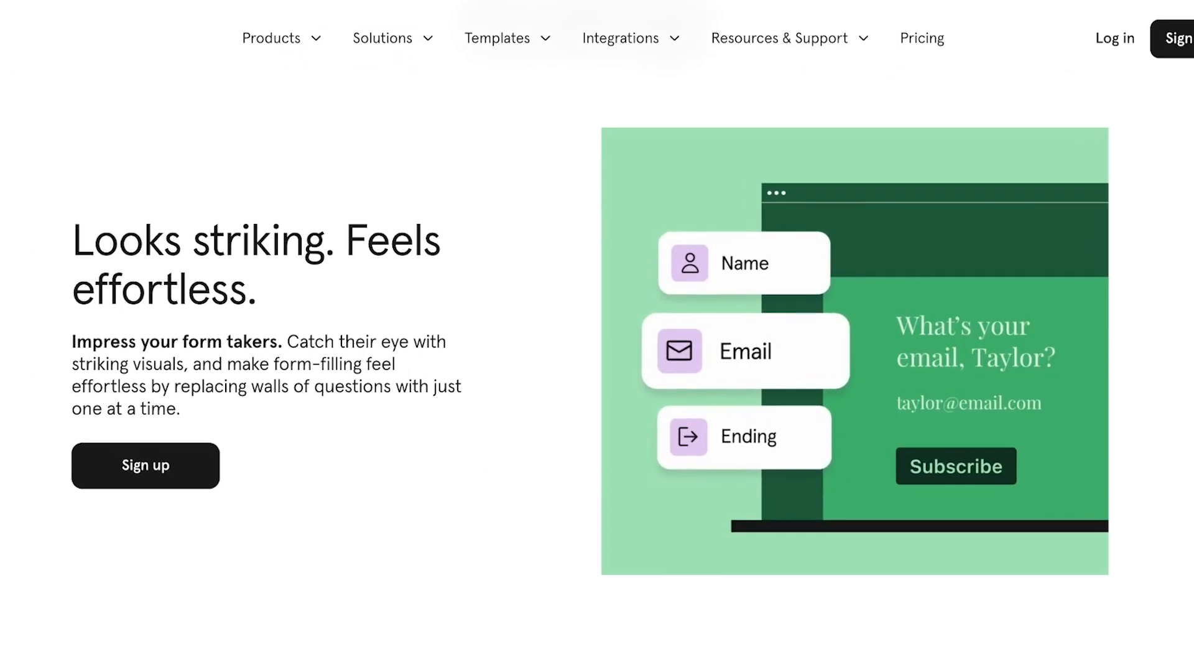
pyautogui.scroll(3, 597, 373)
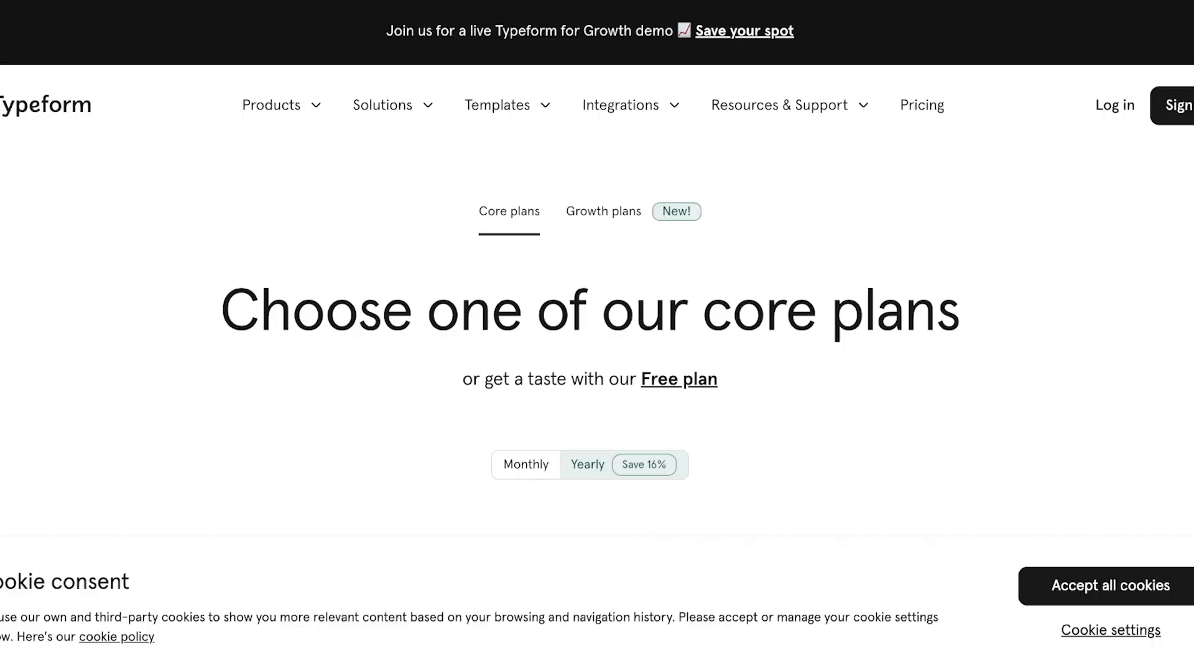
# Step: Examine the pricing page and compare what the Basic, Plus, Business and Enterprise core plans cost and include
pyautogui.scroll(-5, 597, 336)
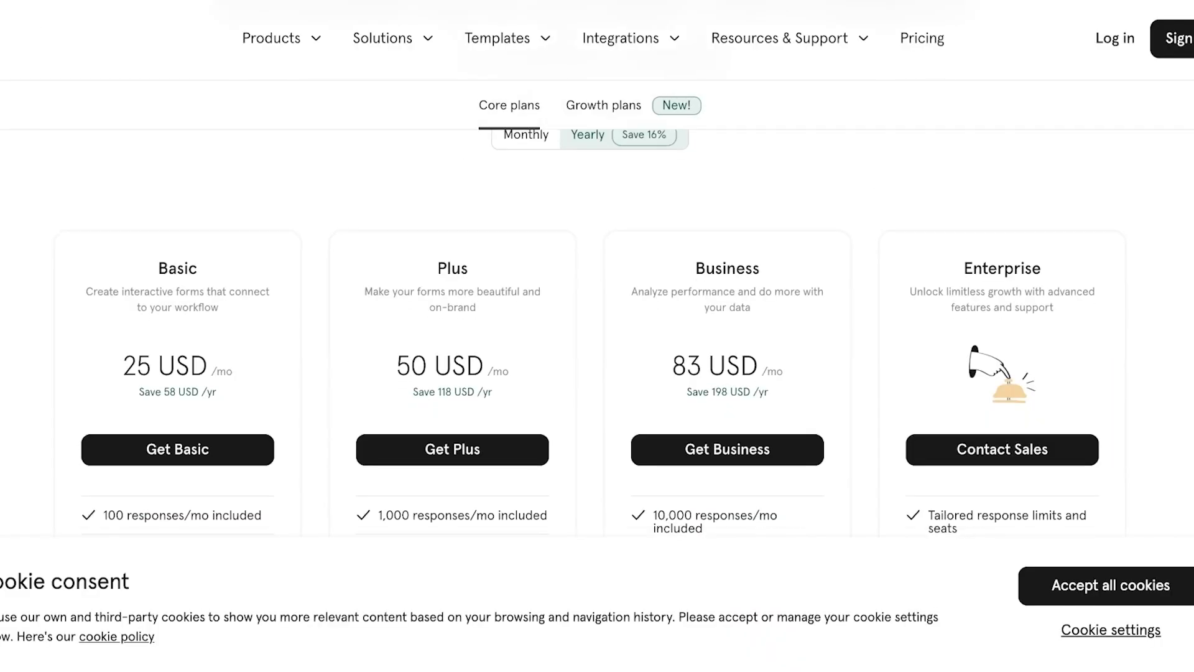
pyautogui.scroll(3, 597, 336)
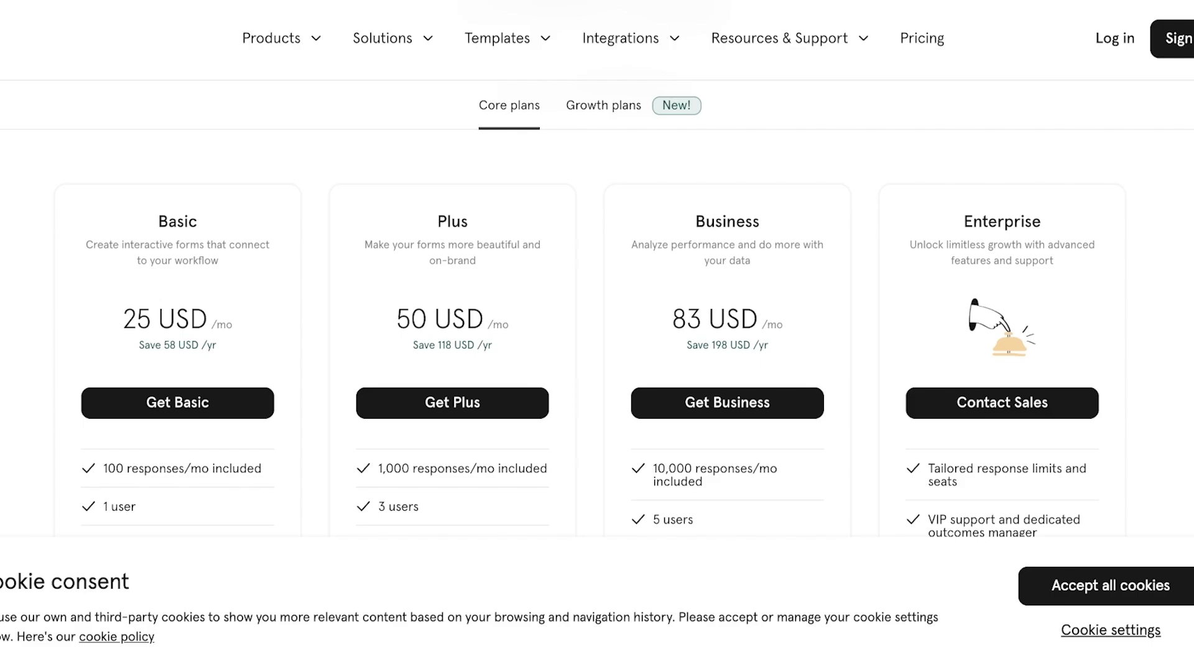
pyautogui.scroll(-3, 452, 217)
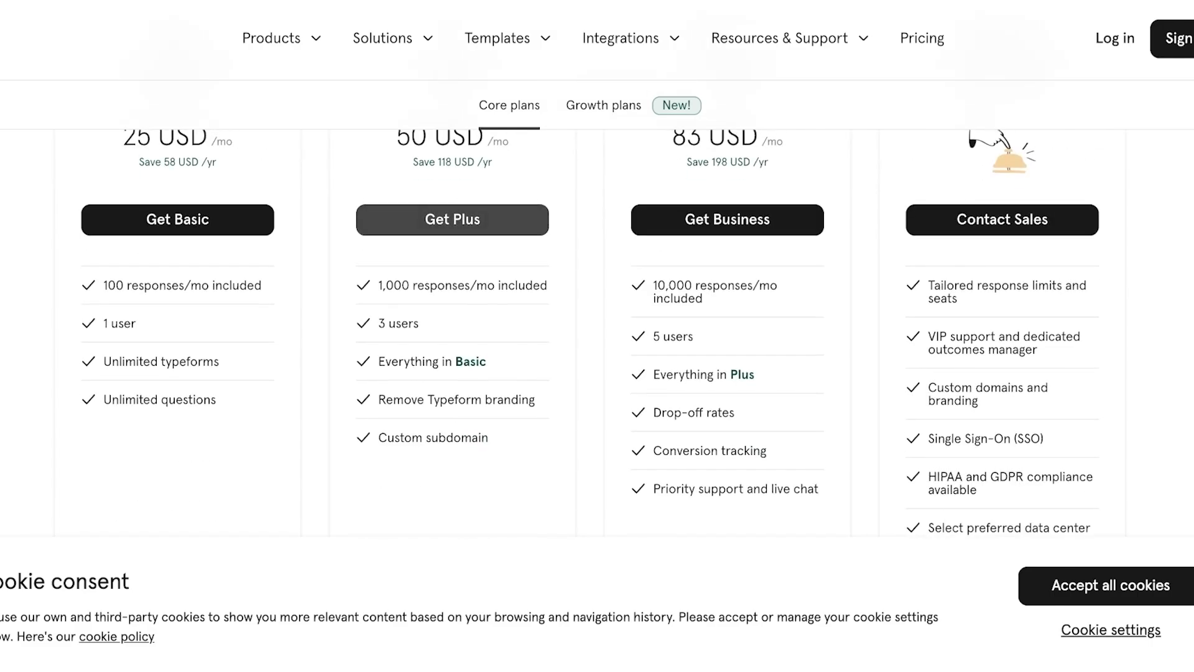
pyautogui.scroll(1, 452, 217)
pyautogui.scroll(3, 452, 216)
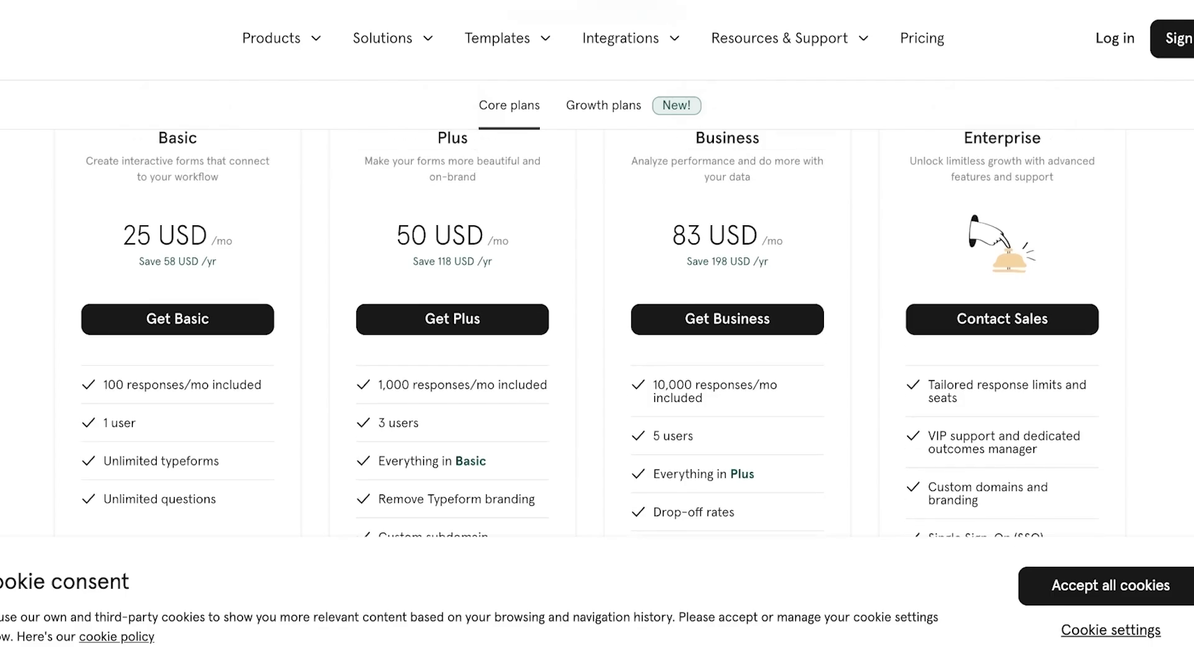
pyautogui.scroll(-3, 452, 217)
pyautogui.scroll(1, 452, 216)
pyautogui.scroll(1, 452, 216)
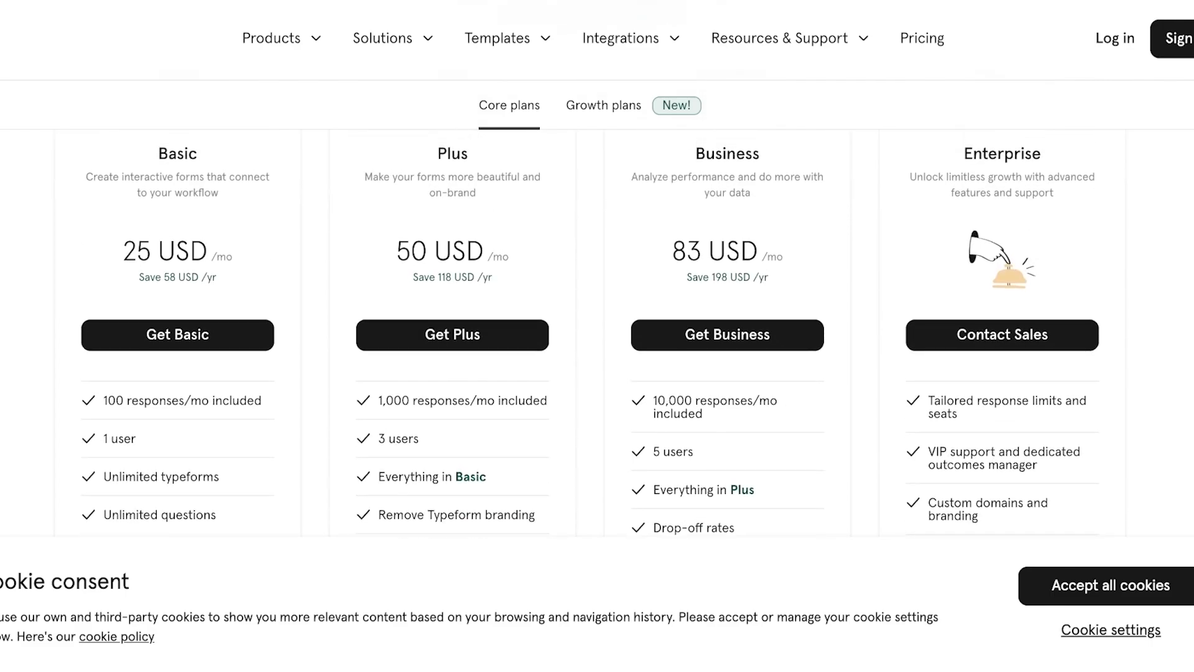
pyautogui.scroll(-1, 591, 333)
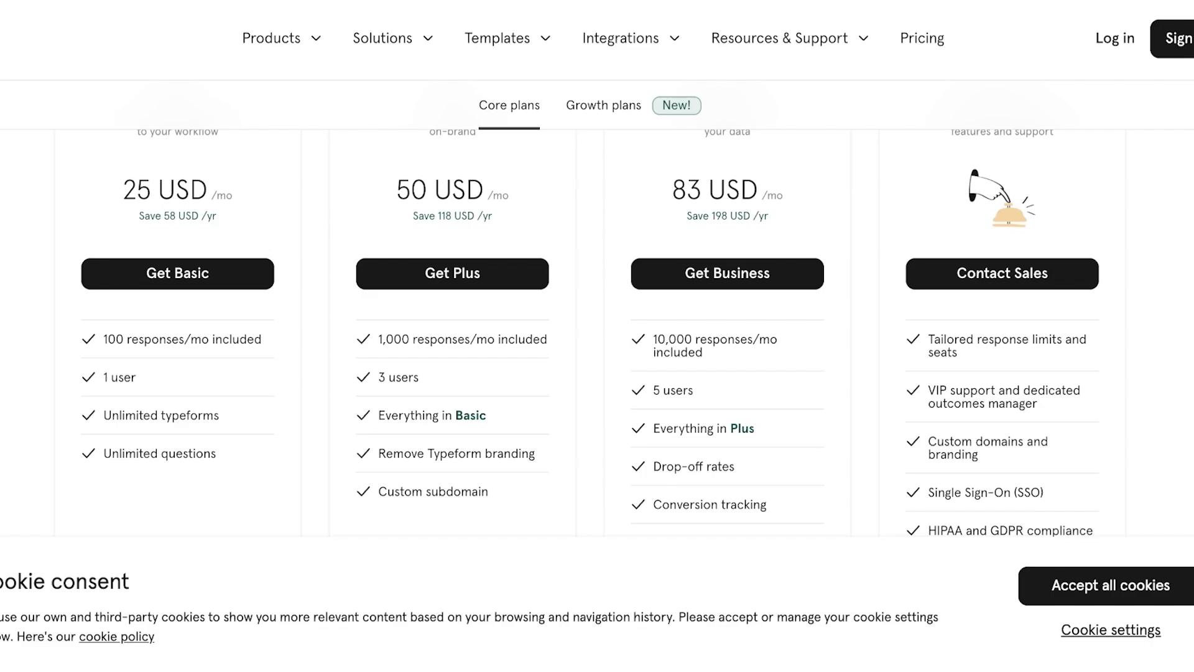
pyautogui.scroll(3, 598, 311)
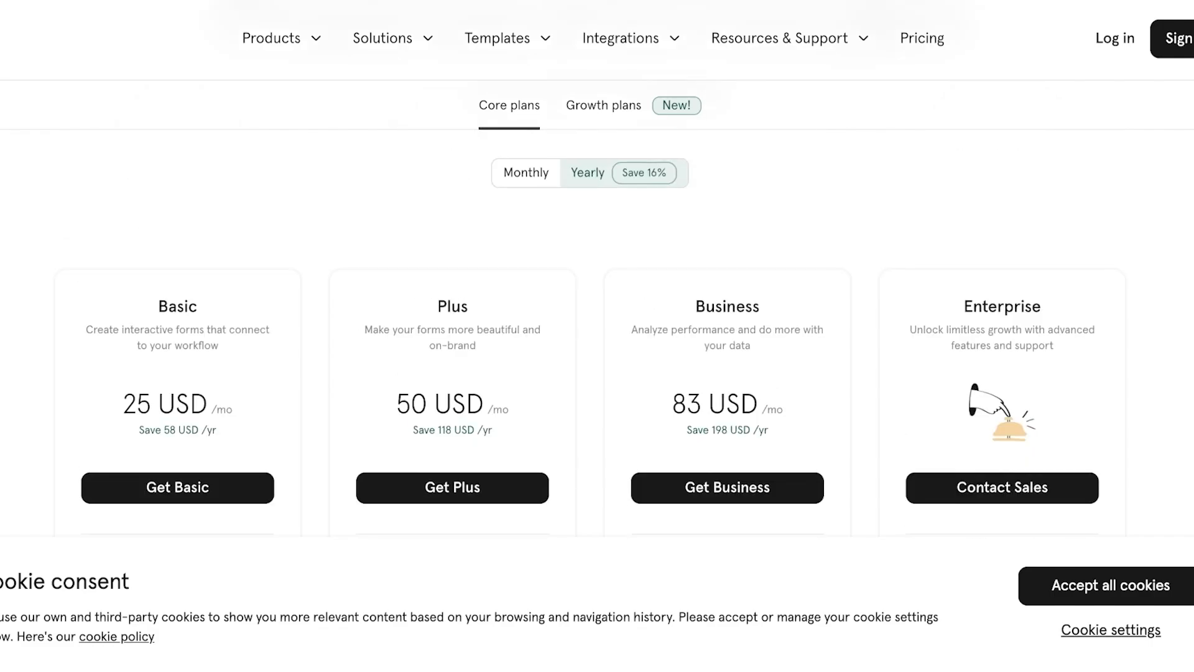
pyautogui.scroll(-2, 597, 311)
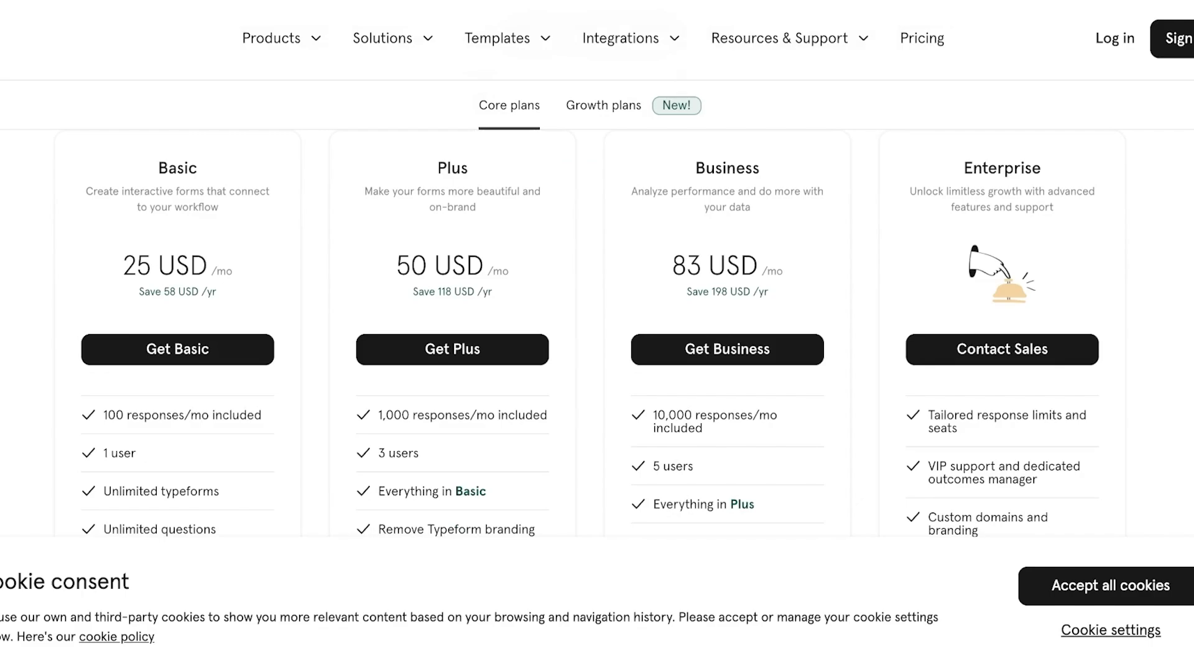
pyautogui.scroll(-1, 597, 336)
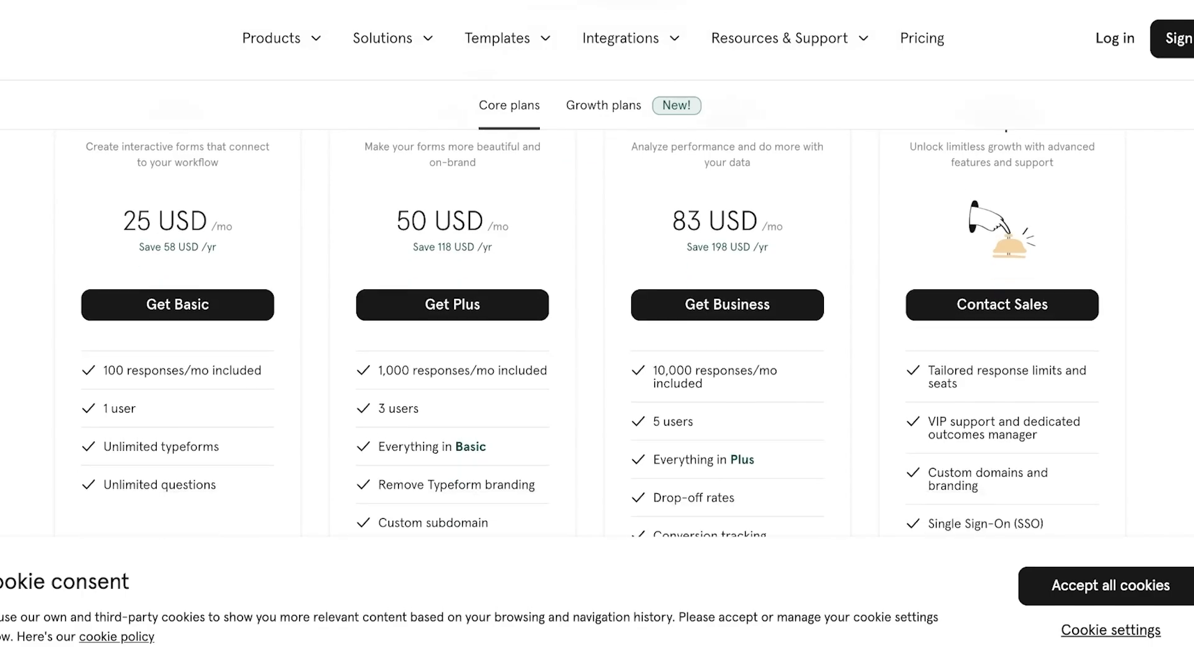
pyautogui.scroll(-1, 597, 333)
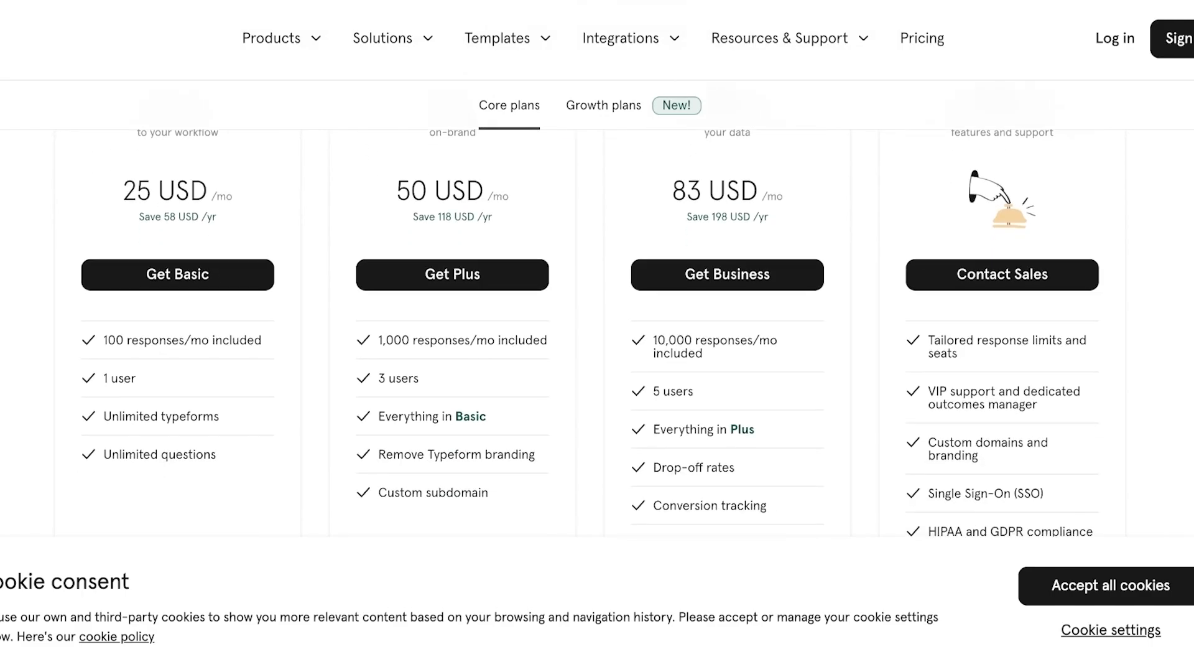
pyautogui.scroll(-1, 598, 333)
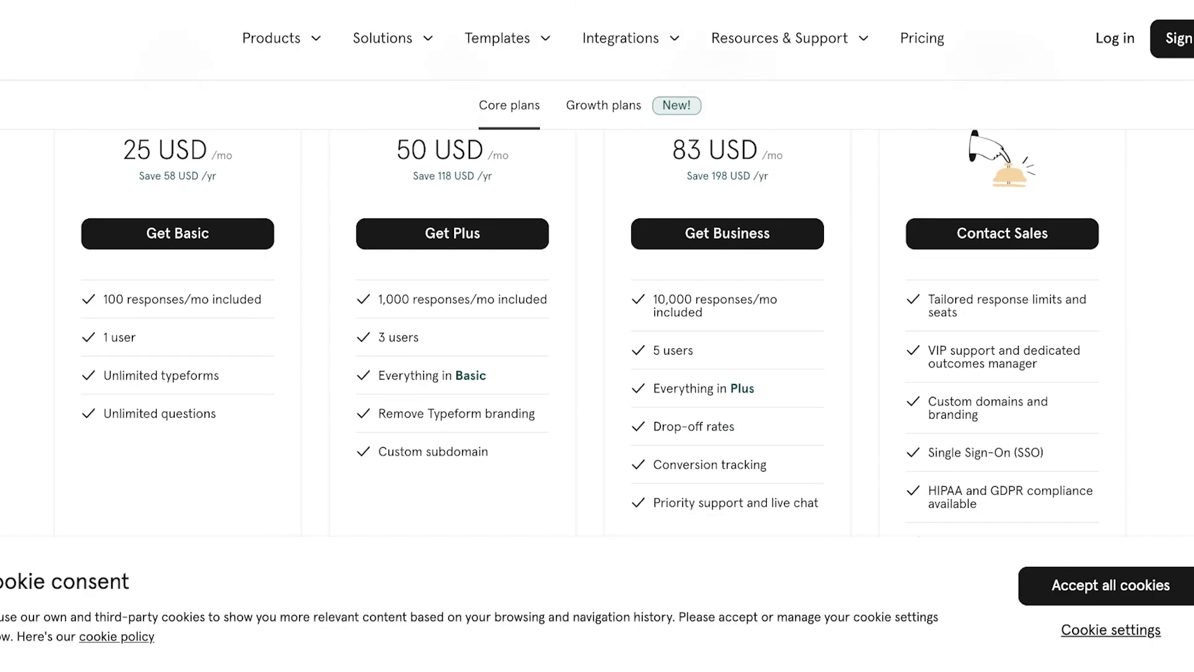
pyautogui.scroll(8, 598, 333)
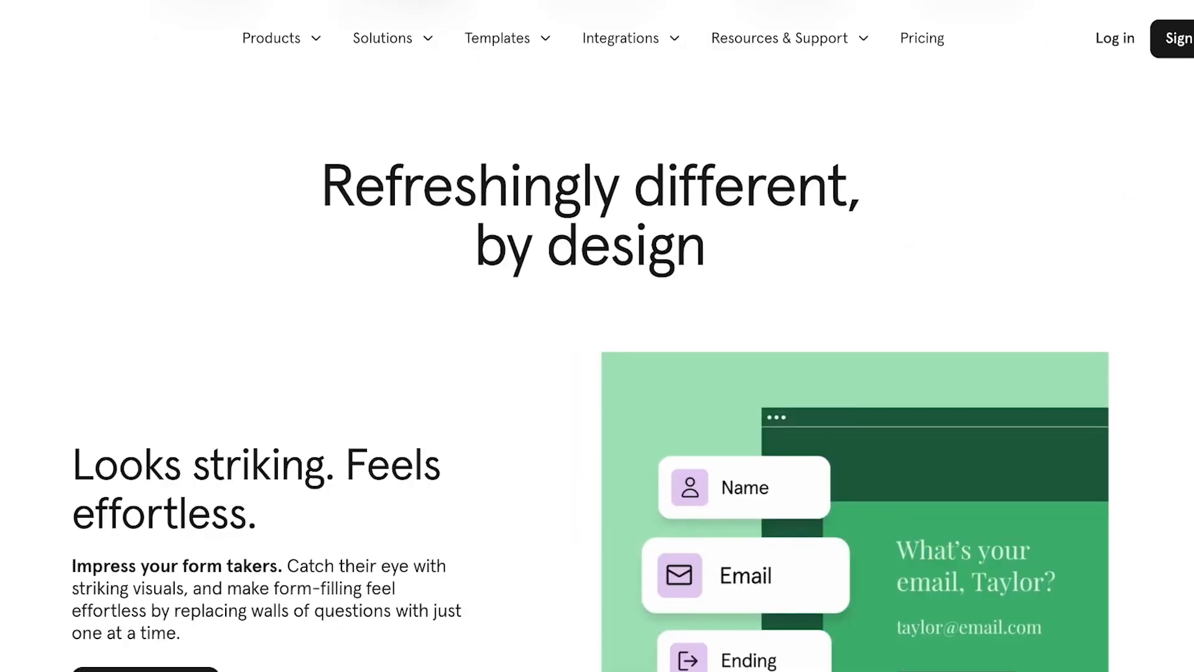
# Step: Sign in to Typeform with the first listed Google account
pyautogui.scroll(12, 597, 336)
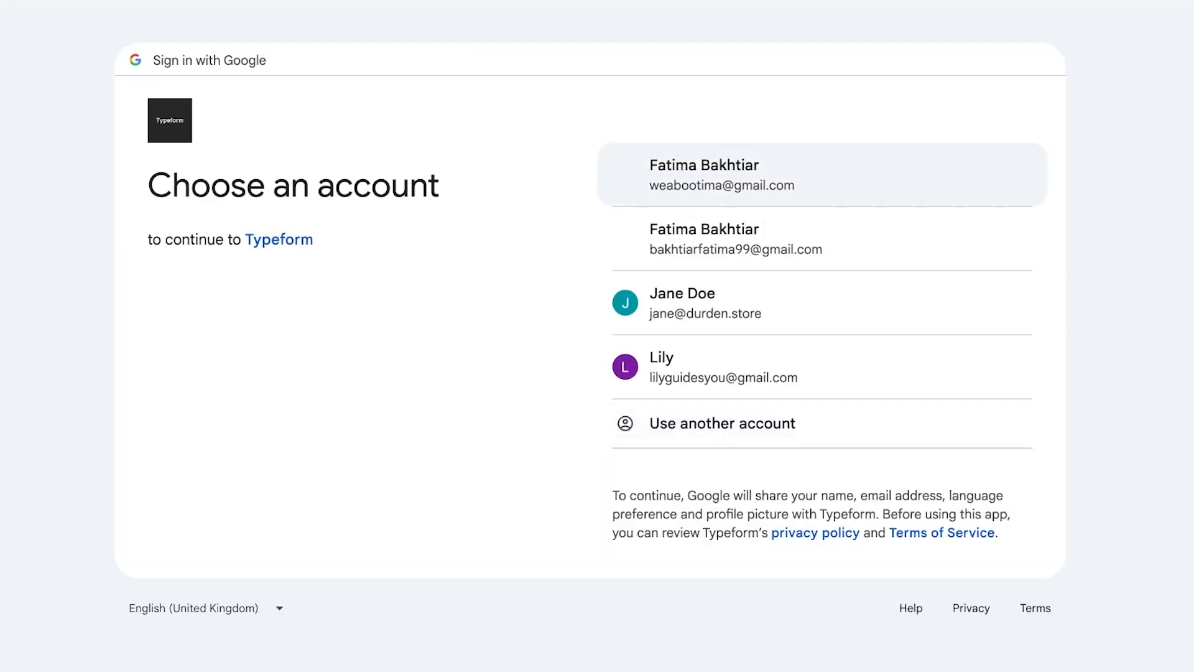
pyautogui.click(721, 175)
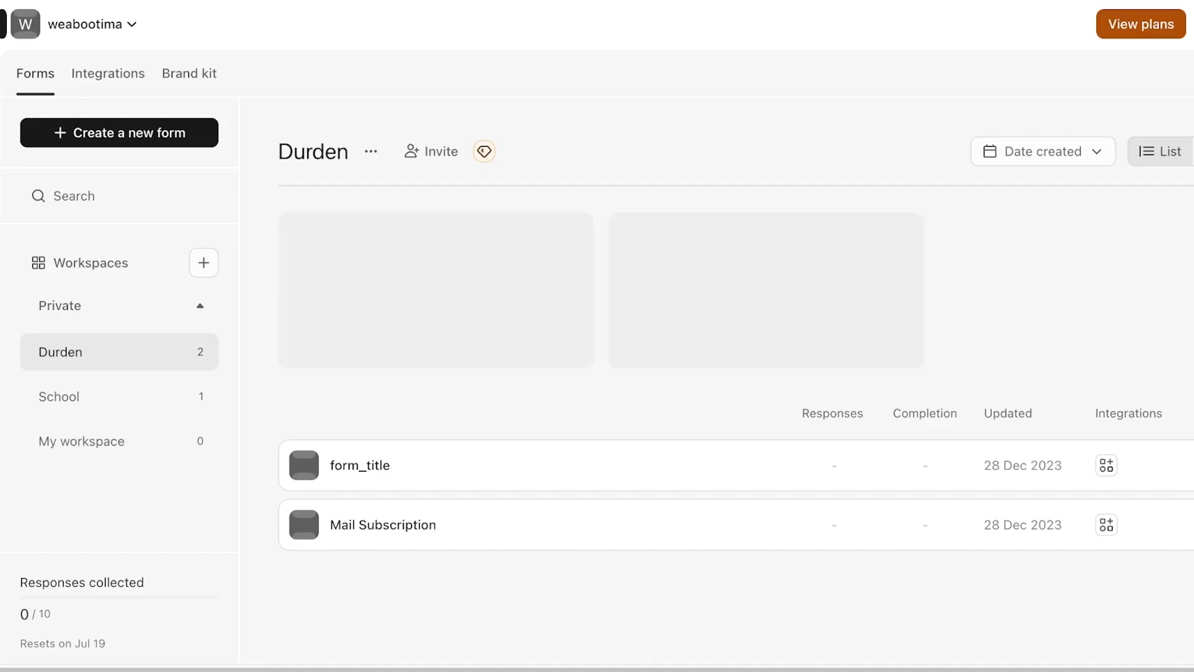
# Step: Delete the form_title and Mail Subscription forms from the Durden workspace
pyautogui.click(1193, 466)
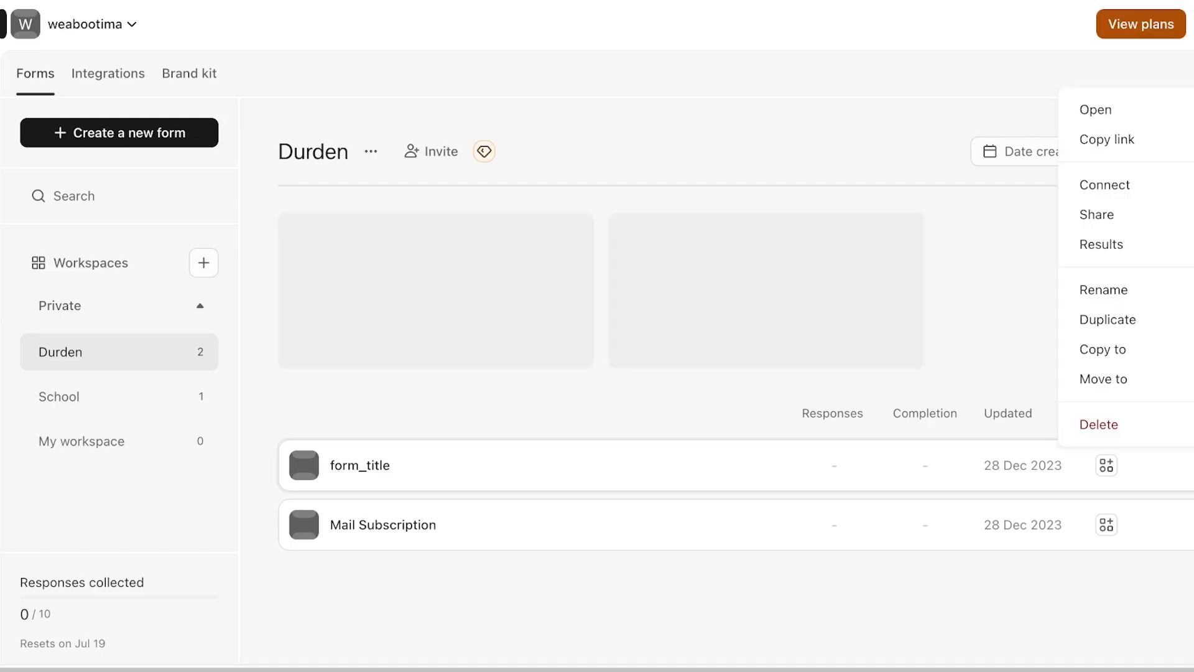
pyautogui.click(1099, 424)
pyautogui.click(771, 397)
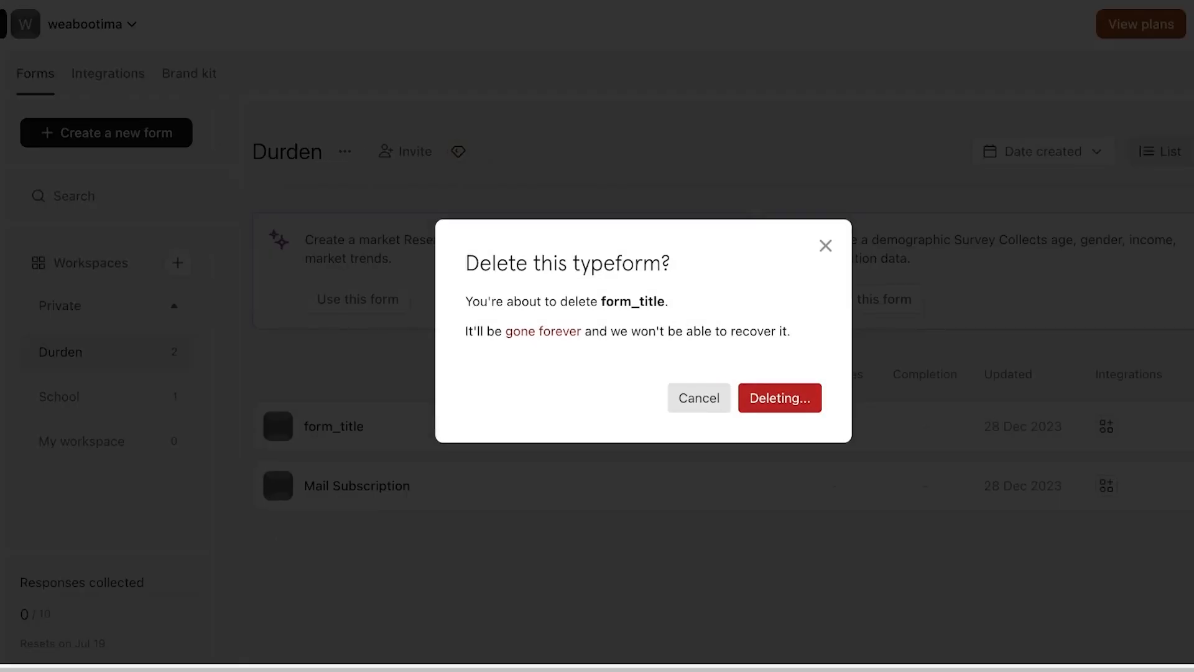
pyautogui.click(1182, 426)
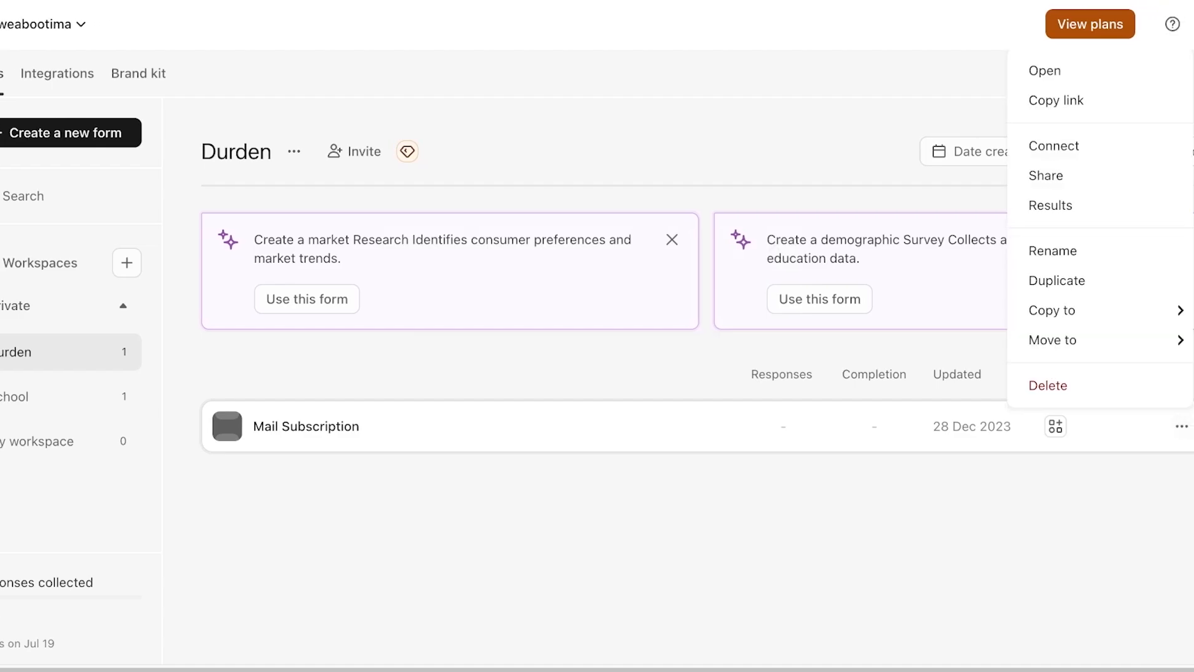
pyautogui.click(1048, 385)
pyautogui.click(718, 398)
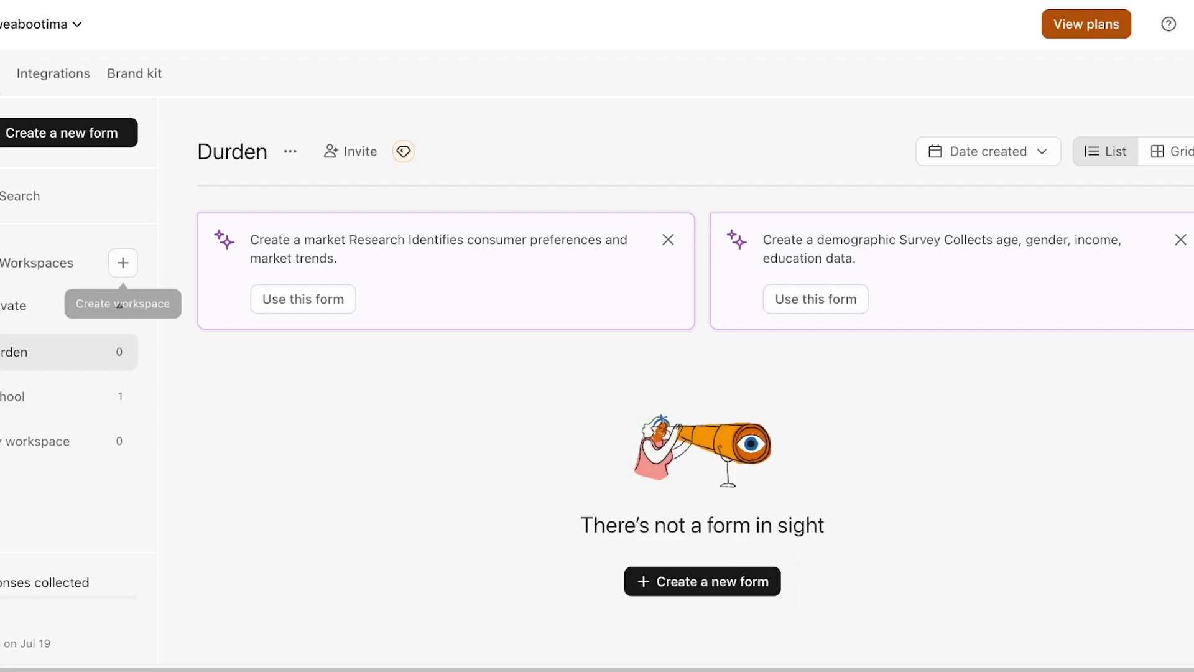
# Step: Create a new workspace named "Market Research"
pyautogui.click(122, 263)
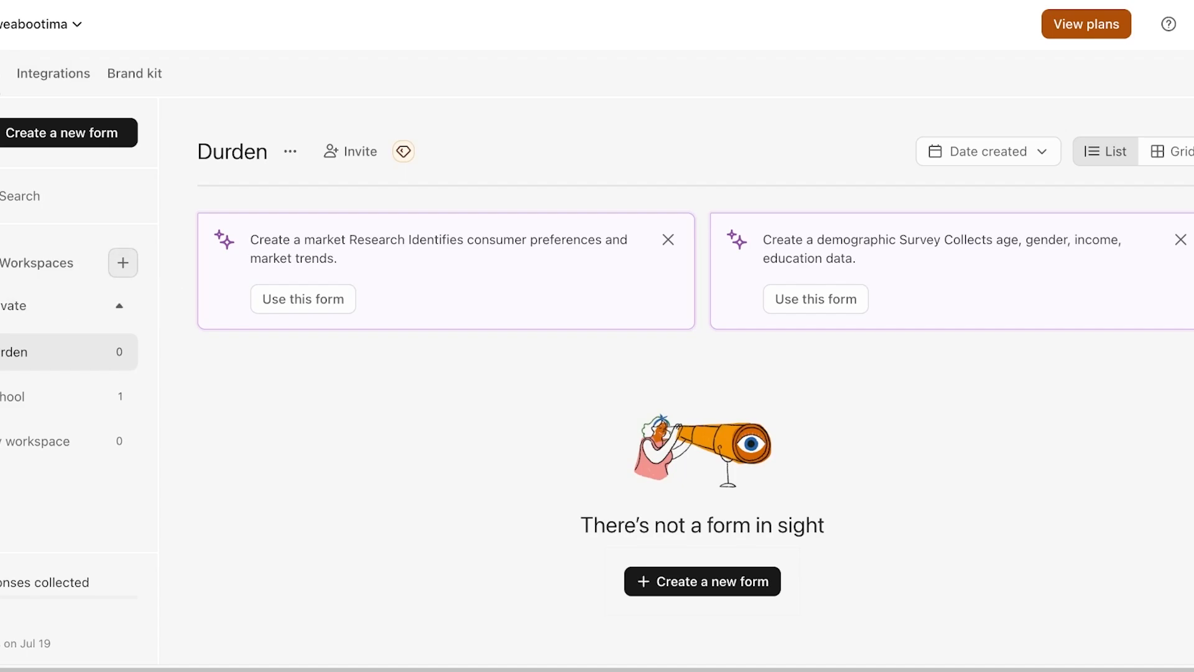
pyautogui.click(589, 323)
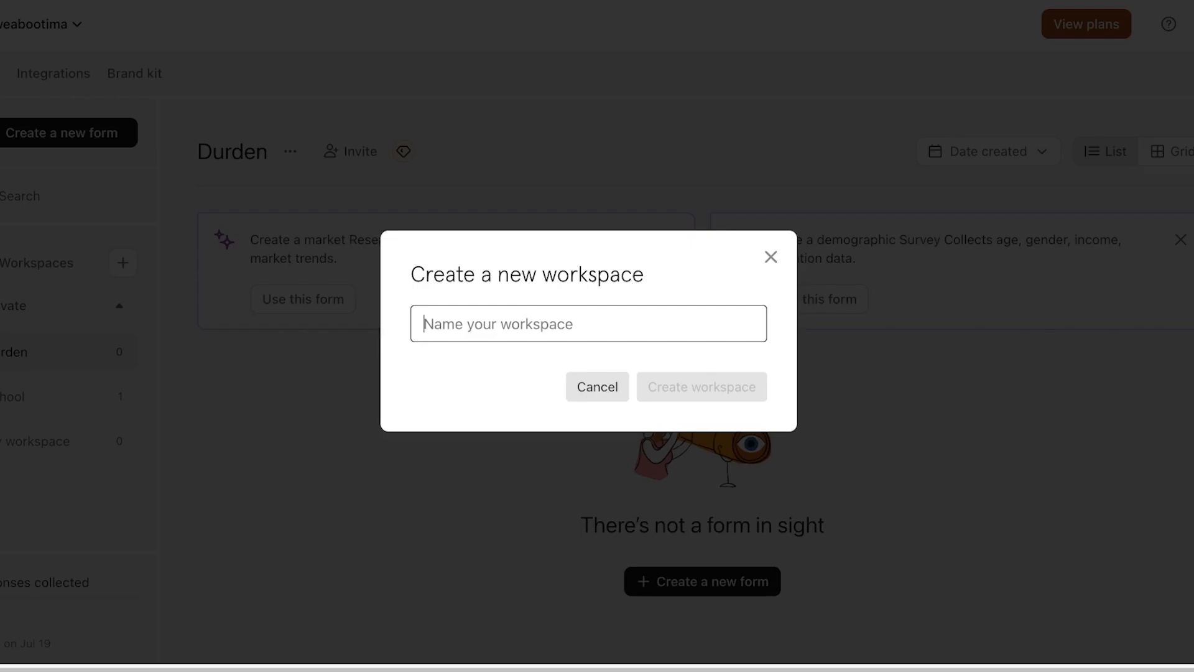
pyautogui.write('Ma')
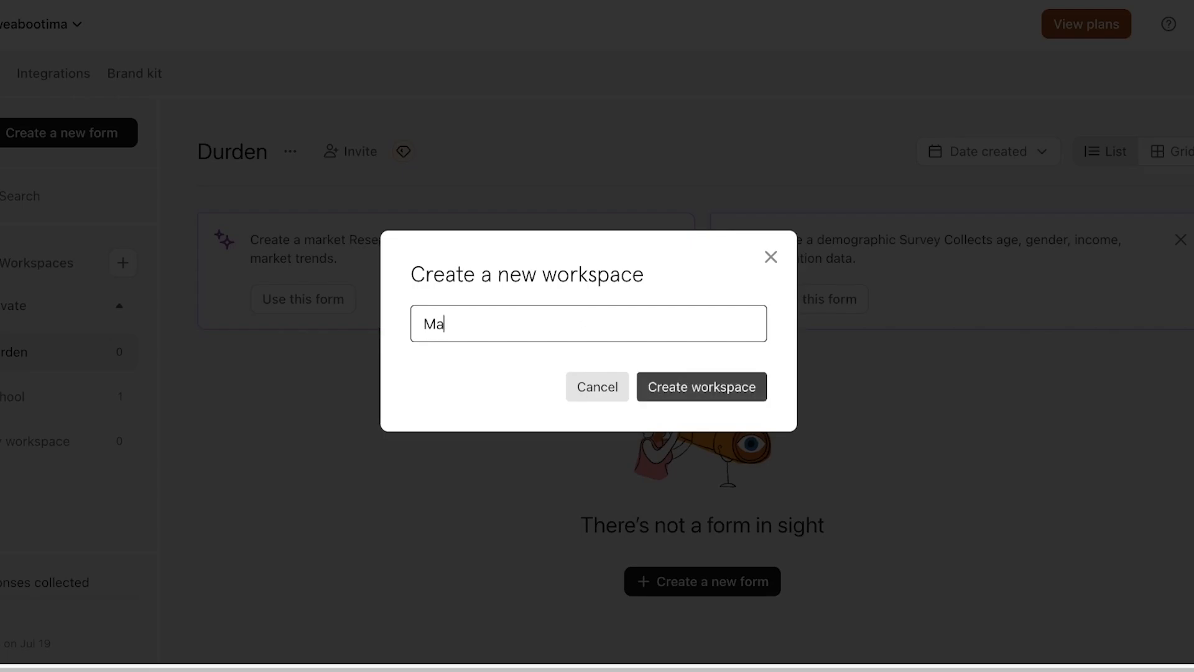
pyautogui.write('rket Research')
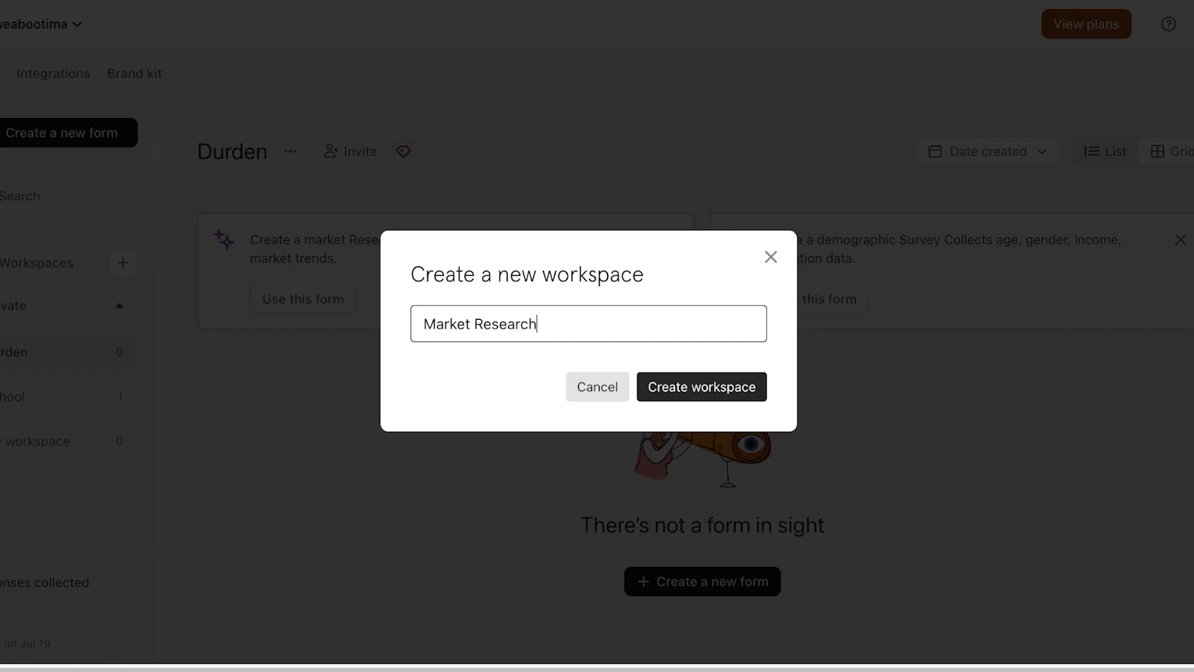
pyautogui.press('Return')
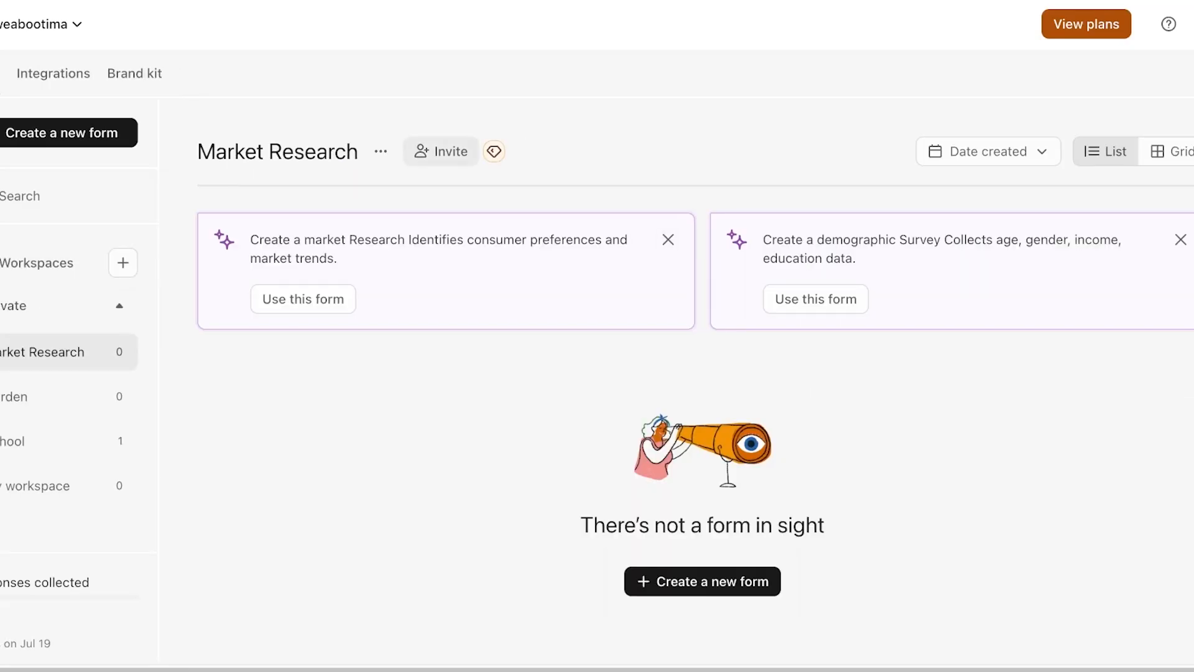
# Step: Dismiss all the suggested AI form banners in the Market Research workspace
pyautogui.click(668, 239)
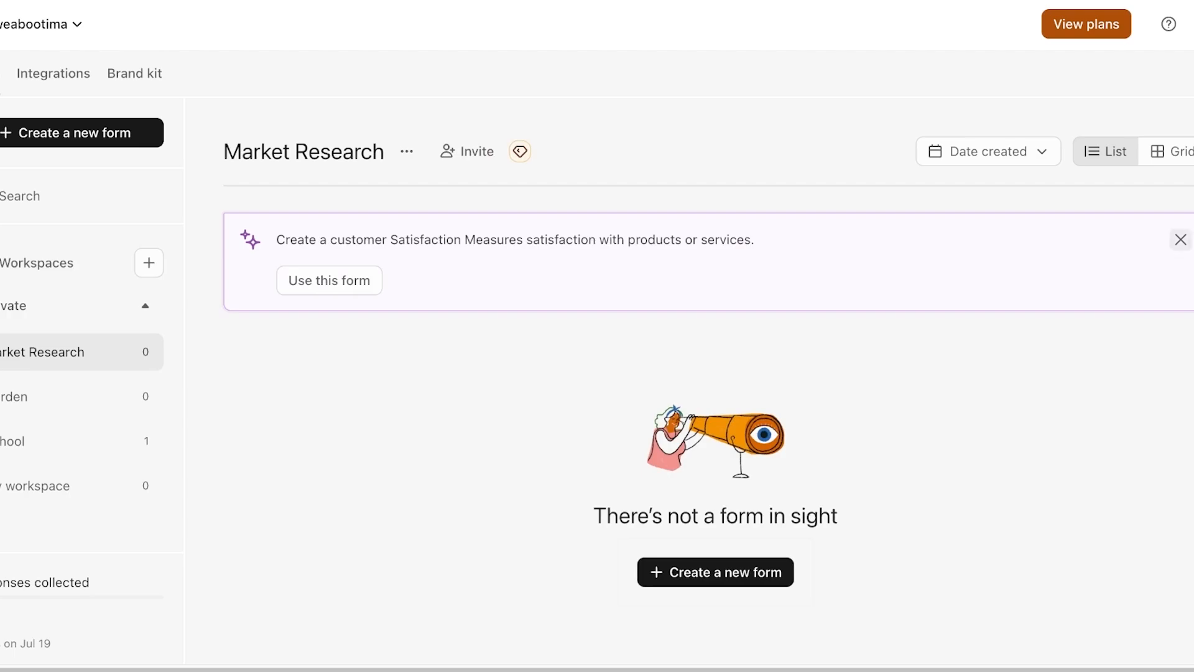
pyautogui.click(1180, 239)
pyautogui.click(1180, 239)
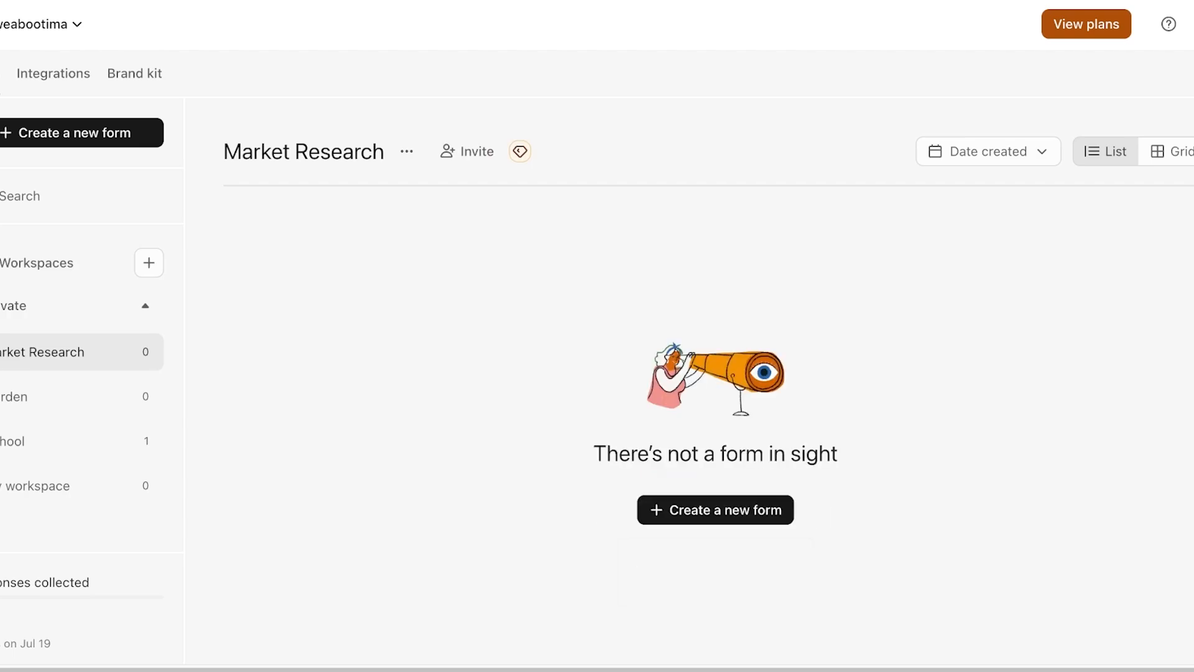
# Step: Examine the Market Research workspace options, the collected responses usage, the account options and the Durden workspace
pyautogui.click(406, 151)
pyautogui.click(407, 151)
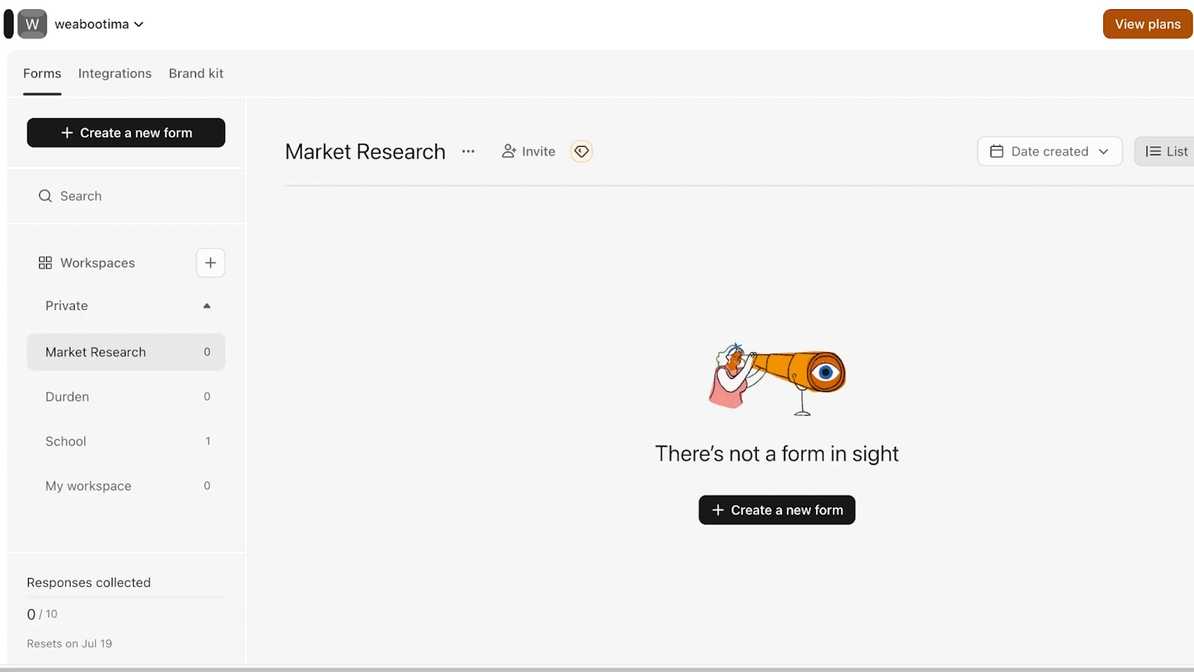
pyautogui.moveTo(35, 583); pyautogui.dragTo(60, 616)
pyautogui.click(68, 616)
pyautogui.click(99, 25)
pyautogui.click(98, 24)
pyautogui.click(93, 397)
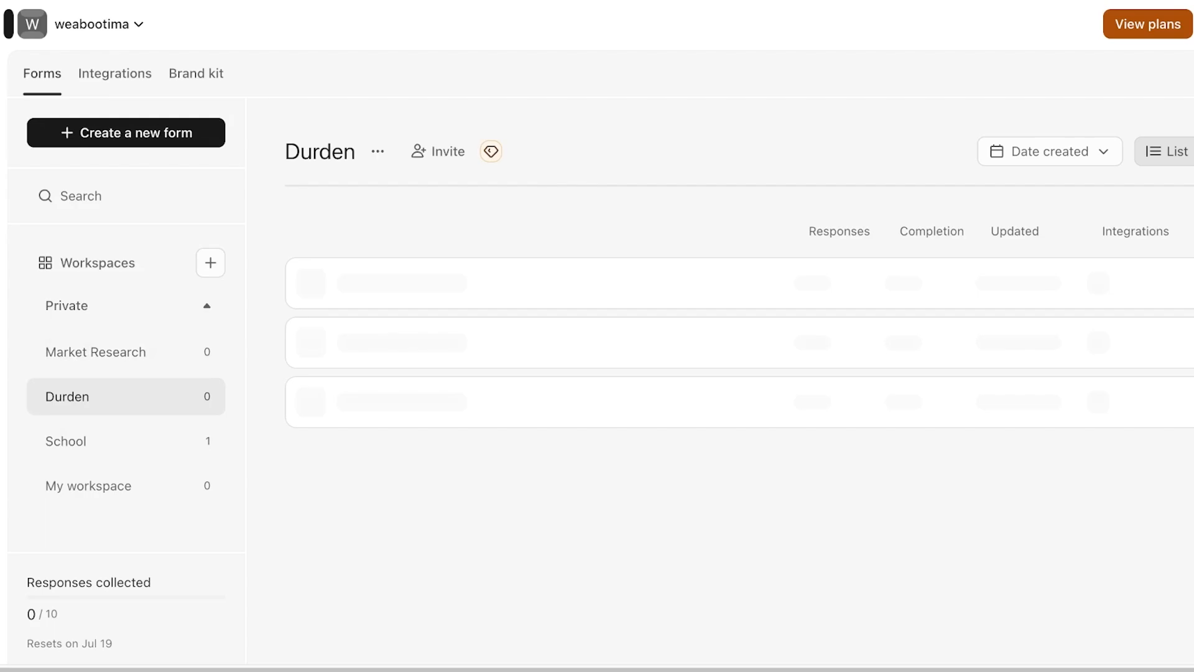
pyautogui.click(96, 352)
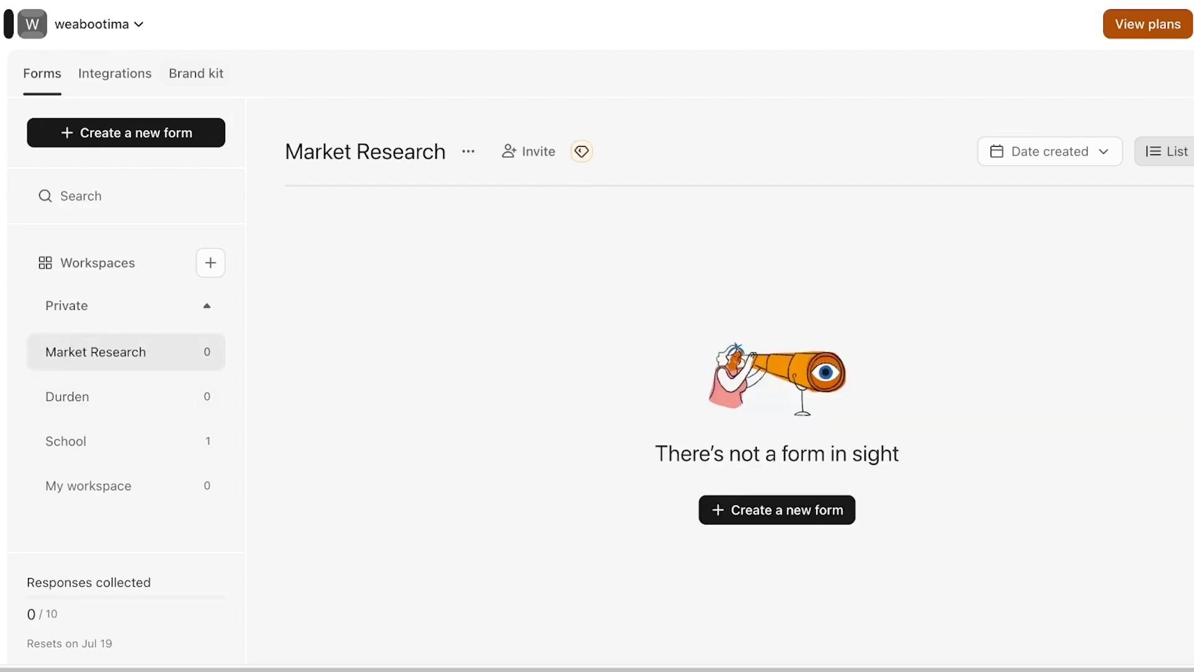
pyautogui.click(99, 24)
pyautogui.click(99, 24)
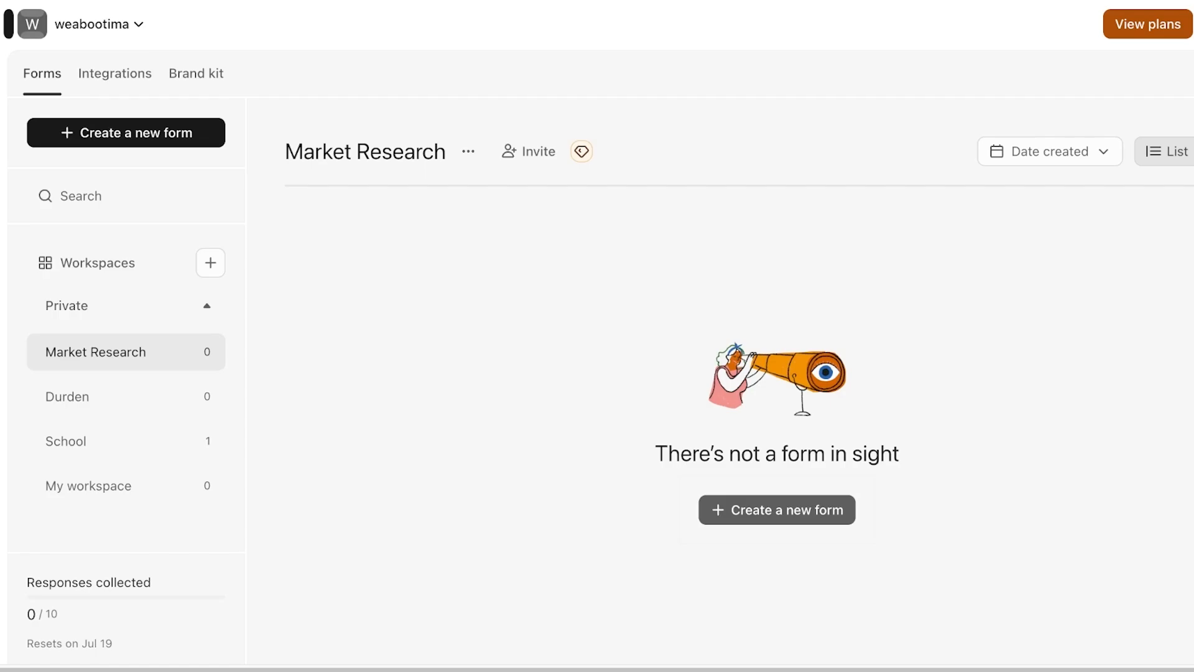
# Step: Start a new form in the Market Research workspace with Create with AI, using the demographic survey suggestion as its description
pyautogui.click(777, 510)
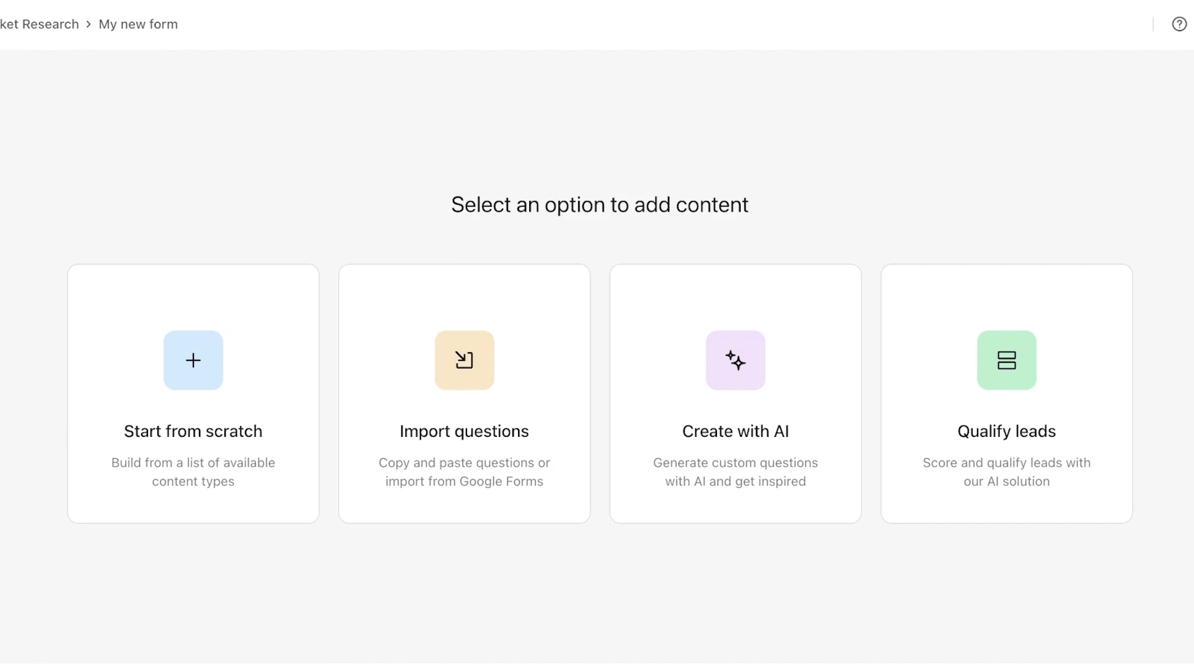
pyautogui.click(736, 395)
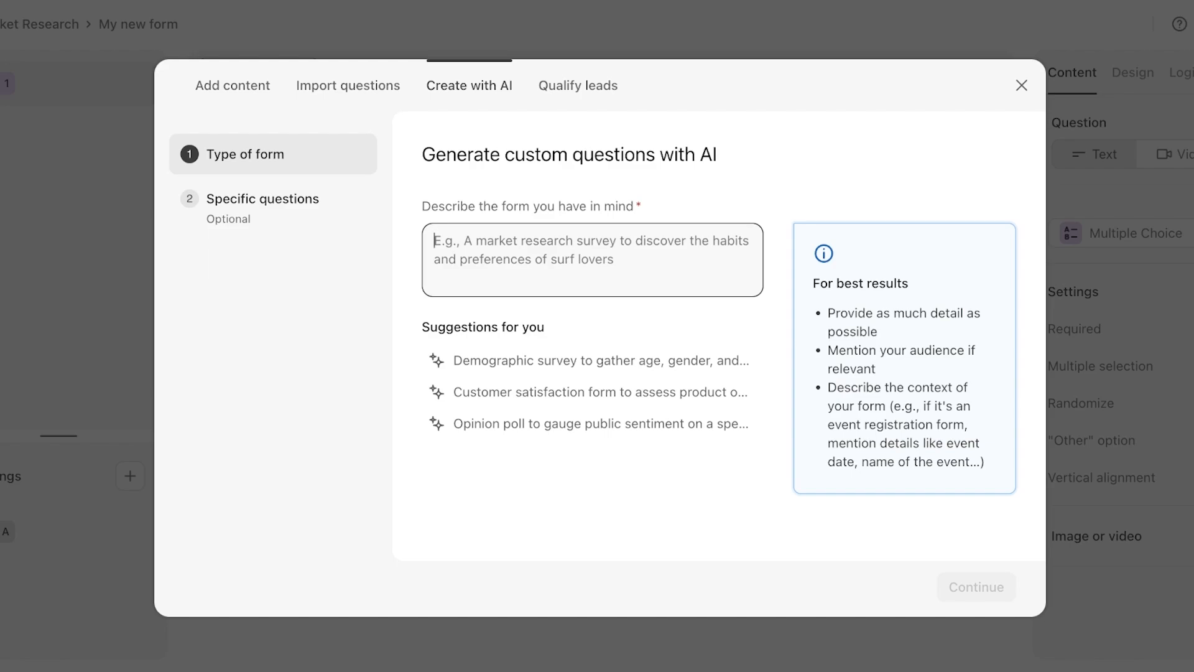
pyautogui.click(585, 361)
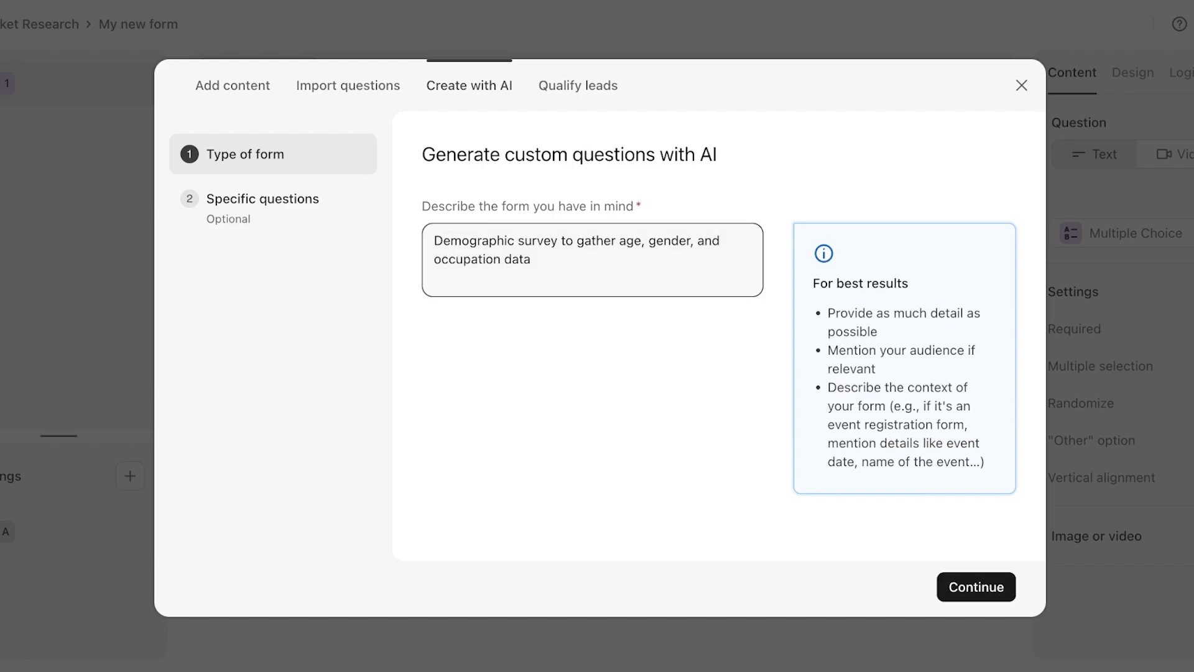
# Step: Extend the form description after "occupation data" with ". also check the customer satsfaction with our website and products"
pyautogui.press('super+BackSpace')
pyautogui.write('occupation data. also chek')
pyautogui.press('BackSpace')
pyautogui.press('BackSpace')
pyautogui.write('ck the cus')
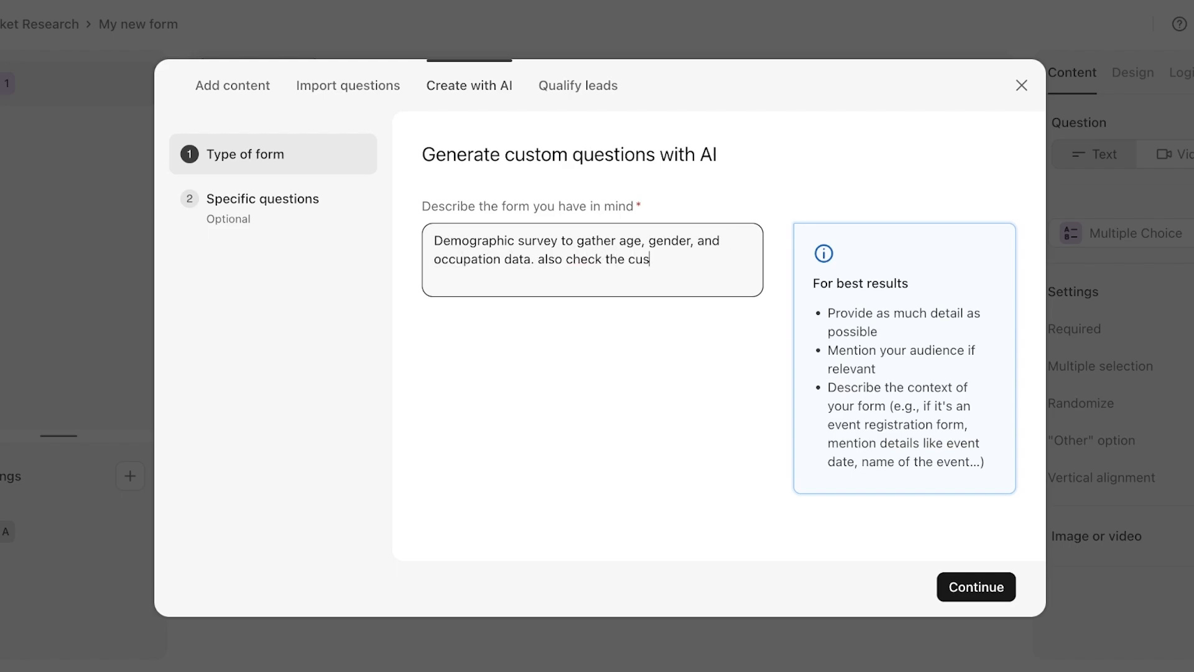
pyautogui.write('tomer satsfaction with ')
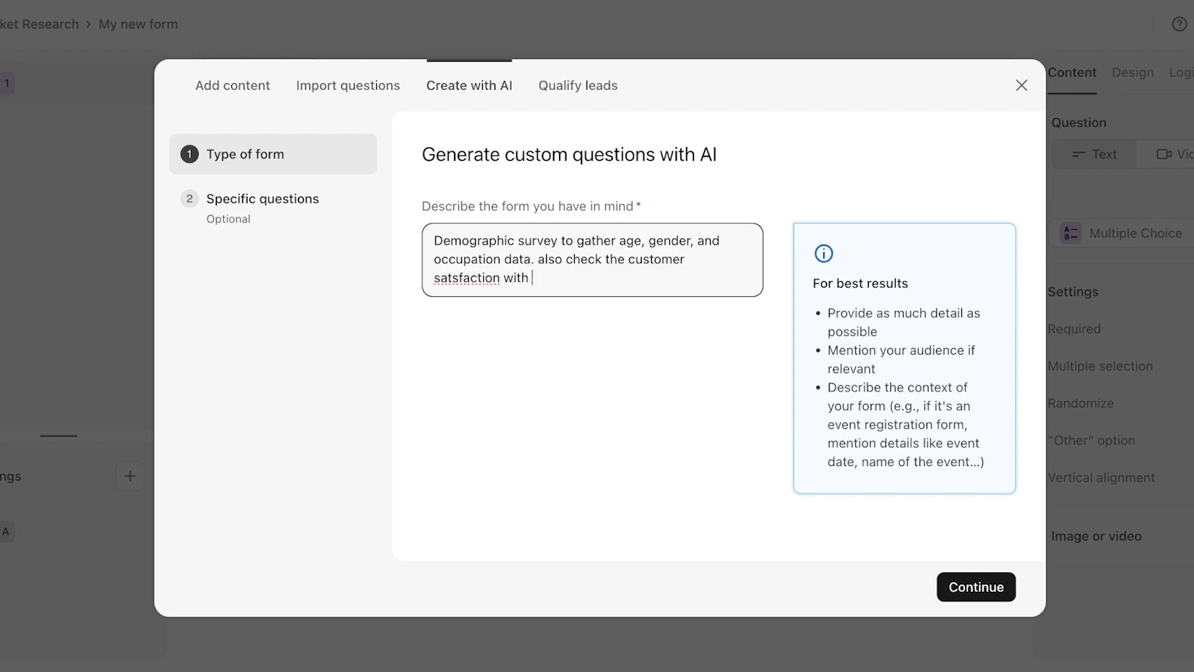
pyautogui.write('our website and products')
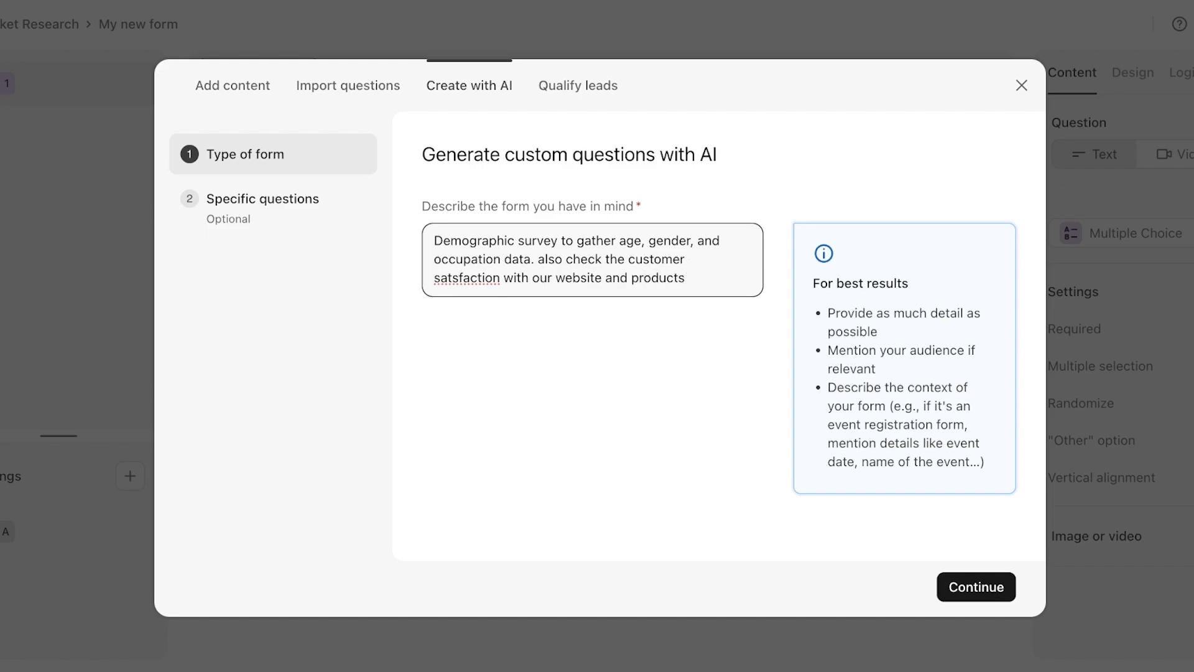
# Step: Correct the misspelled "satsfaction" to "satisfaction" in the form description and continue to the specific questions
pyautogui.click(434, 278)
pyautogui.moveTo(686, 278); pyautogui.dragTo(440, 277)
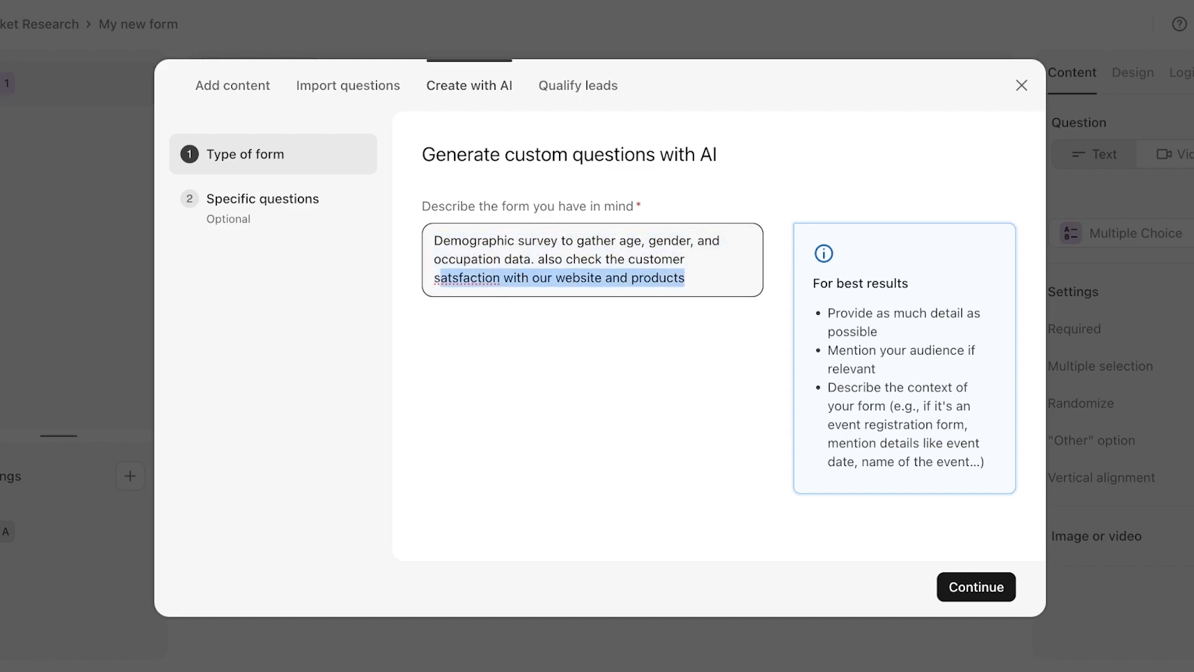
pyautogui.click(513, 279)
pyautogui.rightClick(473, 278)
pyautogui.click(497, 289)
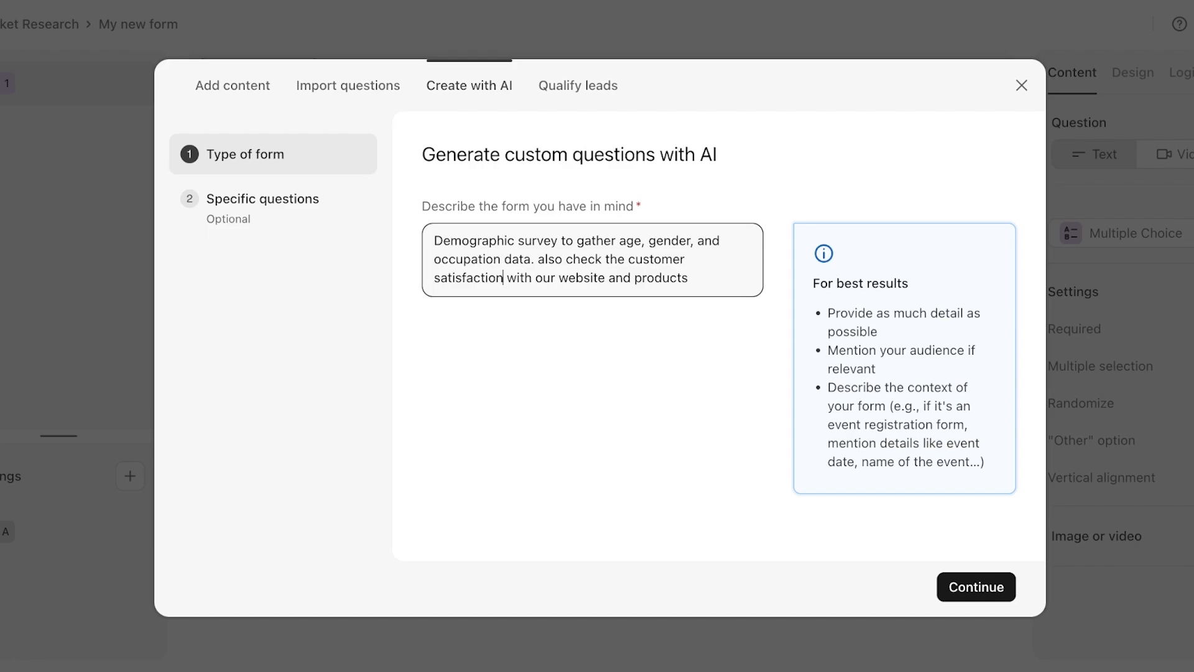
pyautogui.click(977, 586)
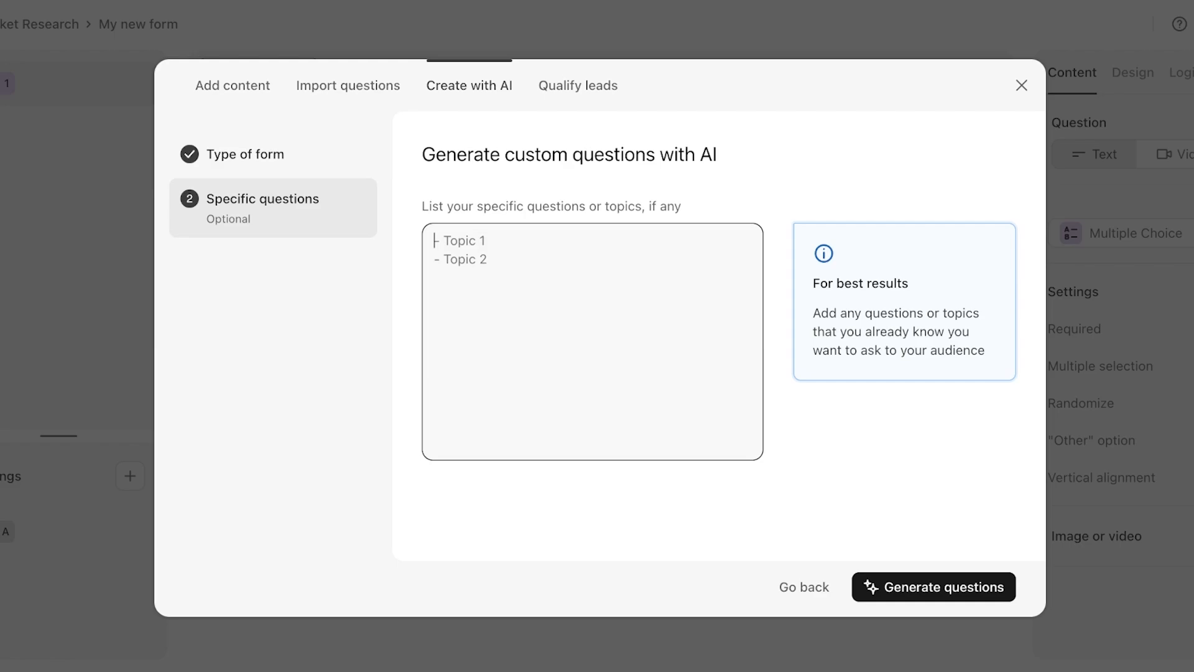
# Step: List age, gender, occupation, name and email as specific topics, each on its own dashed line
pyautogui.write('-age')
pyautogui.press('Return')
pyautogui.write('-gender')
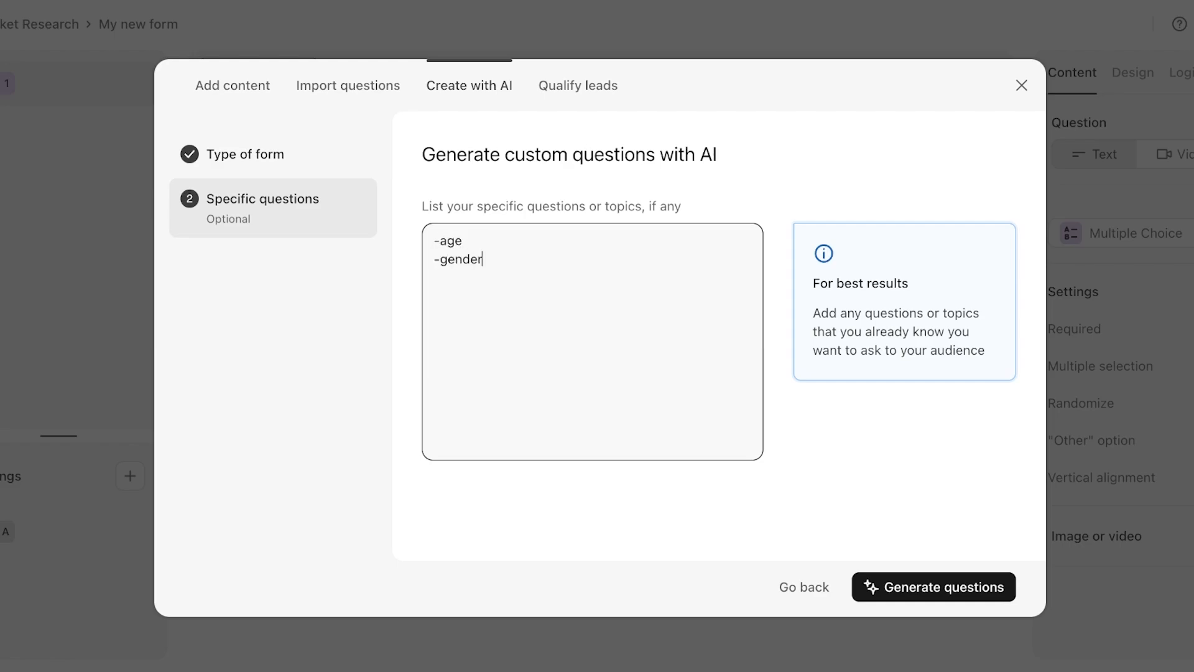
pyautogui.press('Return')
pyautogui.write('-occupation')
pyautogui.press('Return')
pyautogui.write('-name')
pyautogui.press('Return')
pyautogui.write('-a')
pyautogui.press('BackSpace')
pyautogui.write('email')
pyautogui.press('Return')
# Step: Add "product satisfaction" and "website ease of use" to the topic list and generate the questions
pyautogui.write('-')
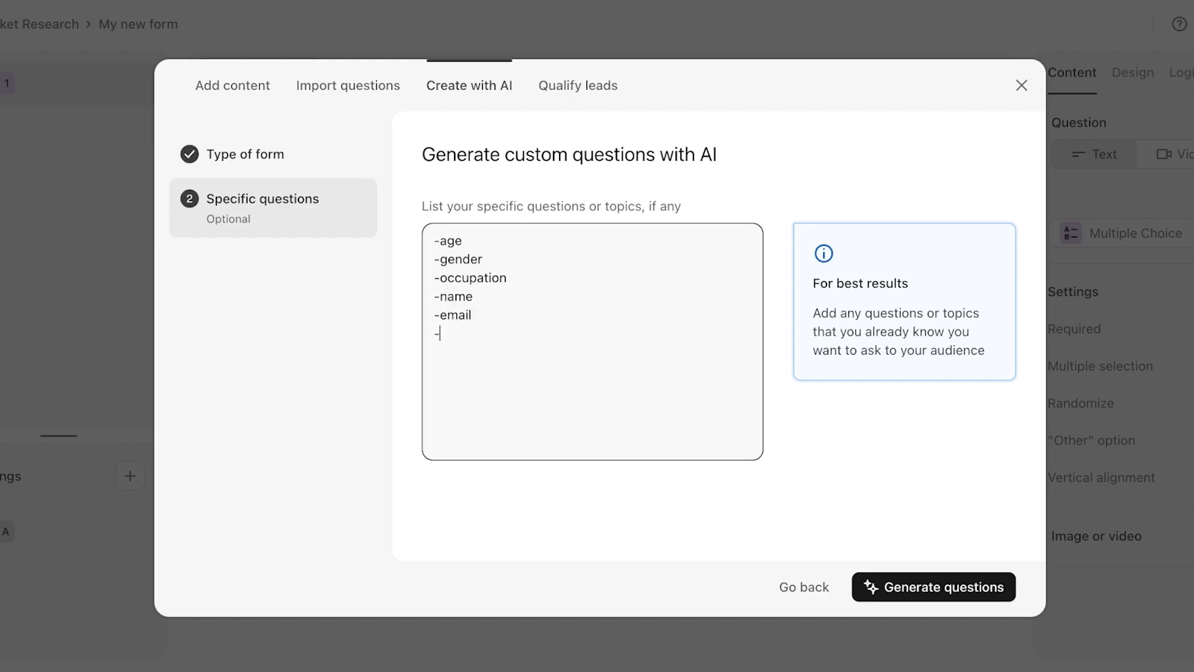
pyautogui.write('product satisfaction')
pyautogui.press('Return')
pyautogui.write('-website ')
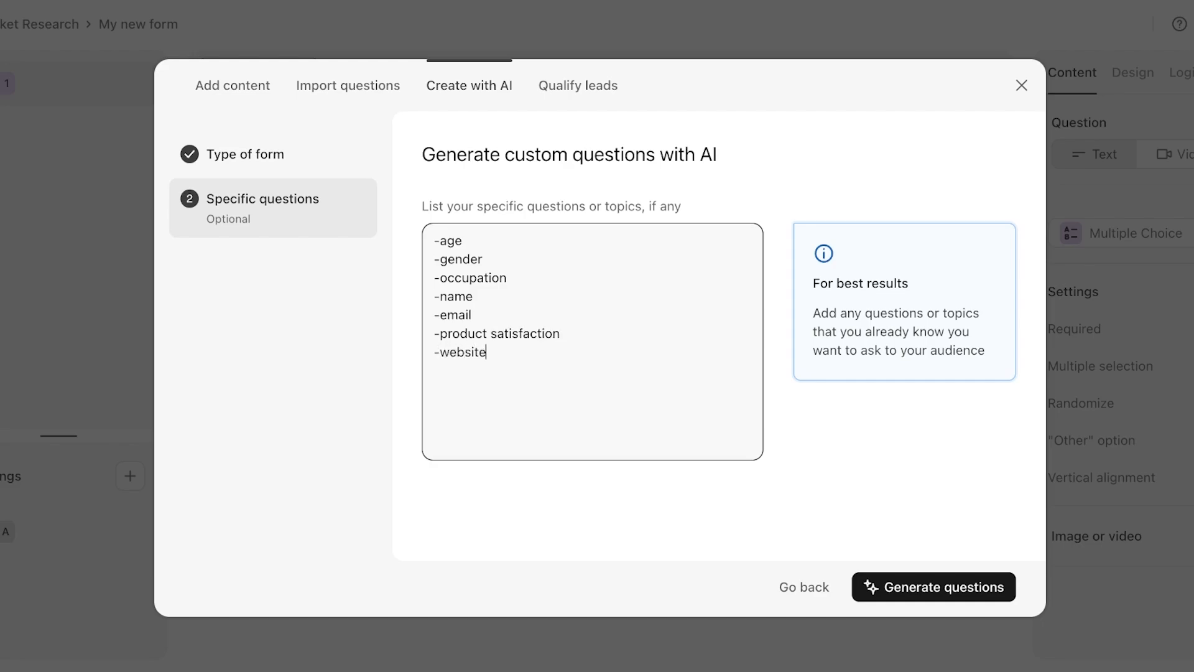
pyautogui.write('ease of use')
pyautogui.click(934, 586)
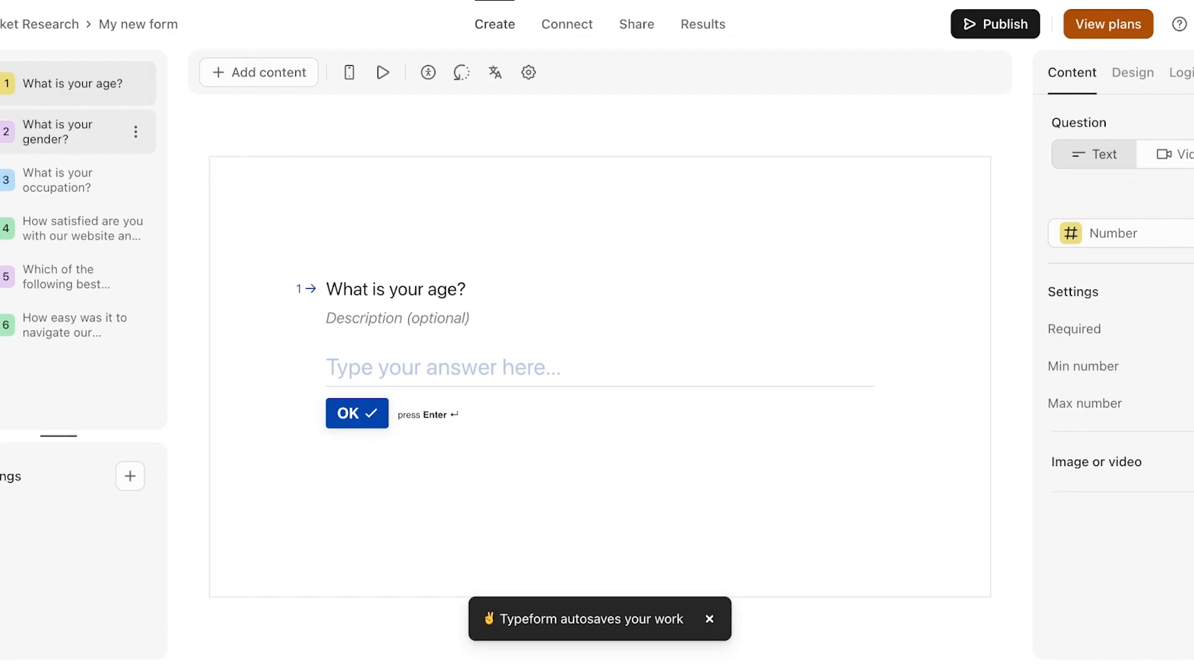
# Step: Examine the generated questions on gender, occupation, satisfaction, website navigation and age
pyautogui.click(81, 132)
pyautogui.click(81, 227)
pyautogui.click(81, 180)
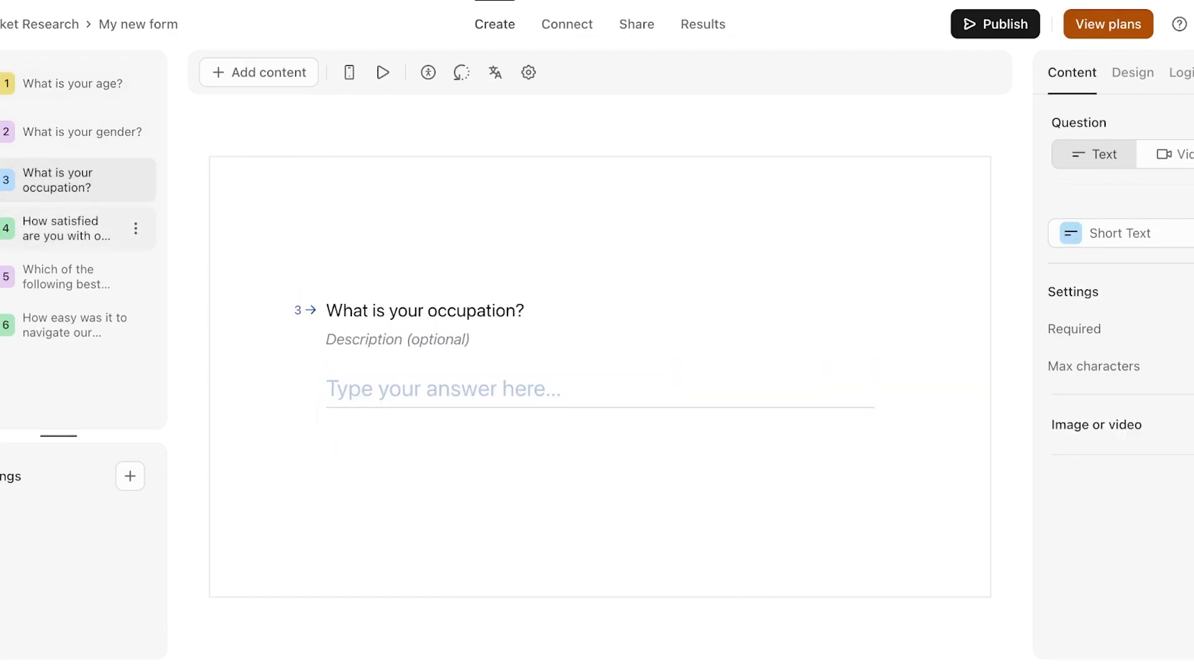
pyautogui.click(80, 228)
pyautogui.click(81, 277)
pyautogui.click(81, 325)
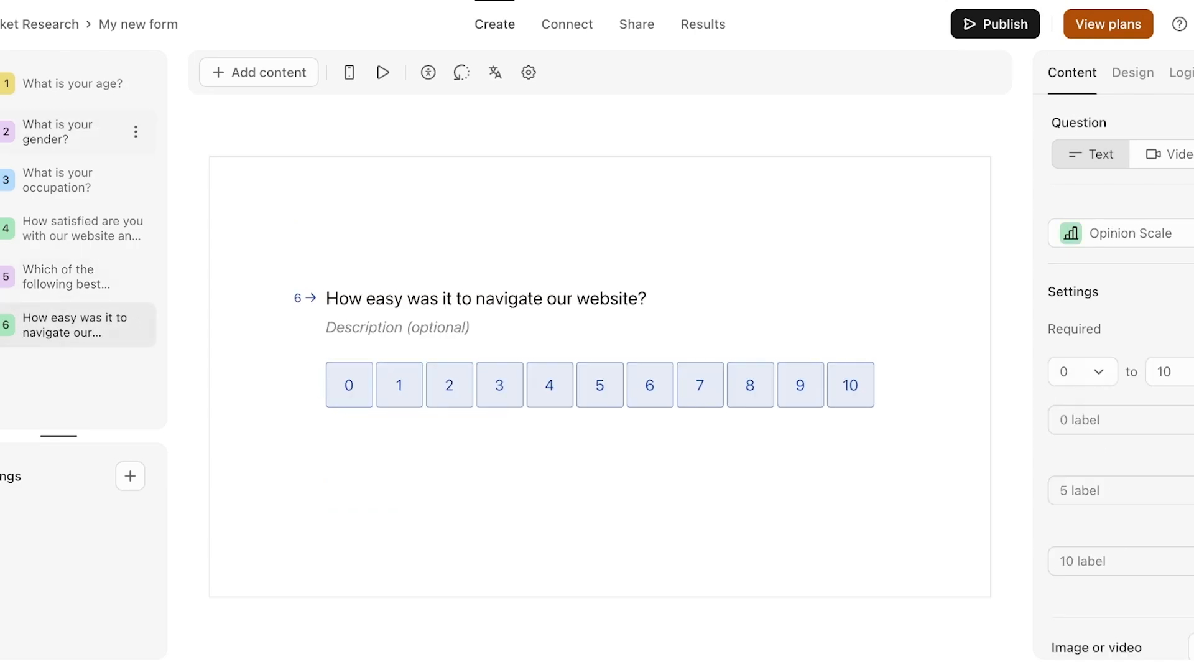
pyautogui.click(81, 83)
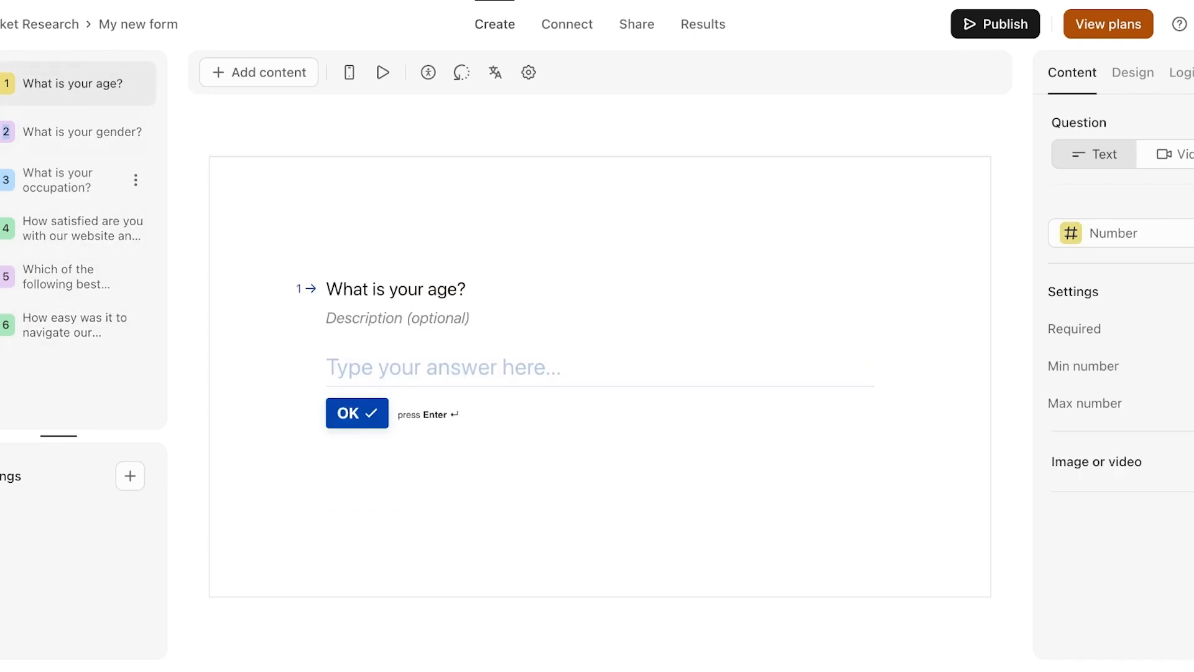
# Step: Add a Rating question after the age question with the text "How do you like our product images"
pyautogui.click(260, 72)
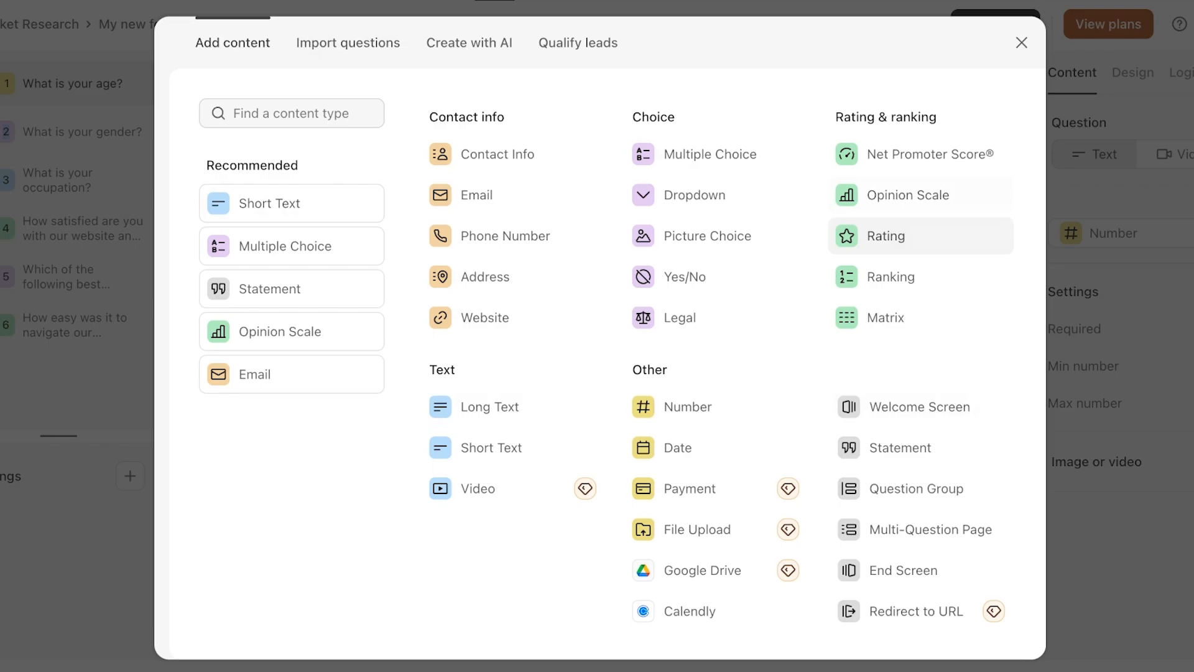
pyautogui.click(886, 235)
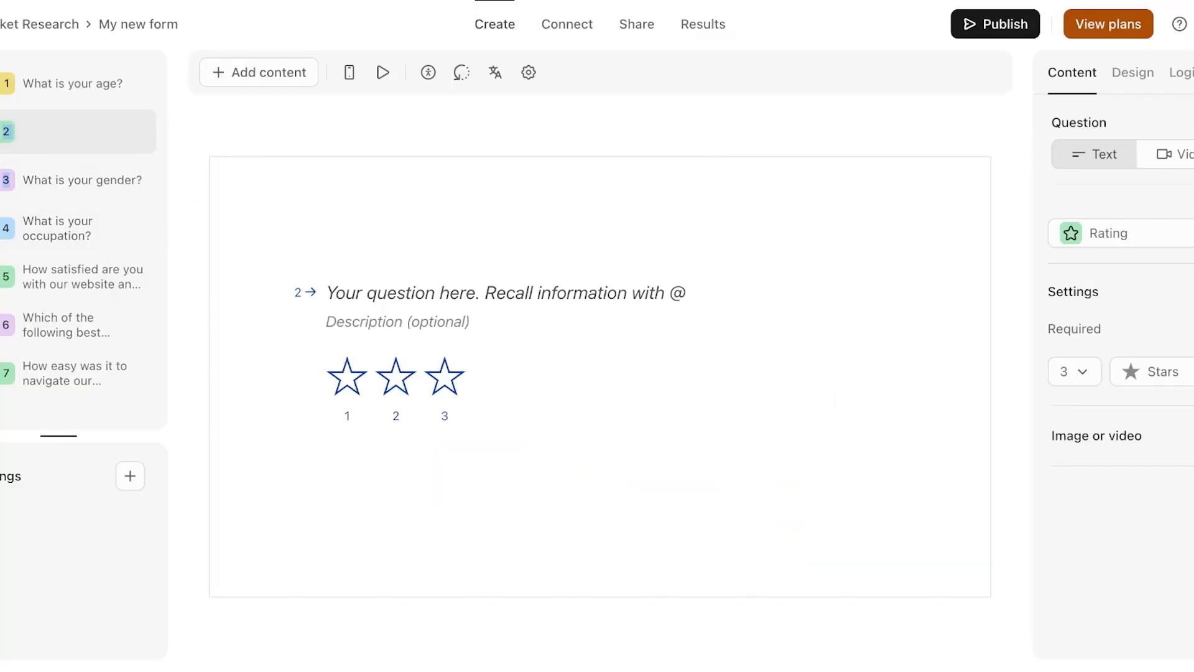
pyautogui.write('A')
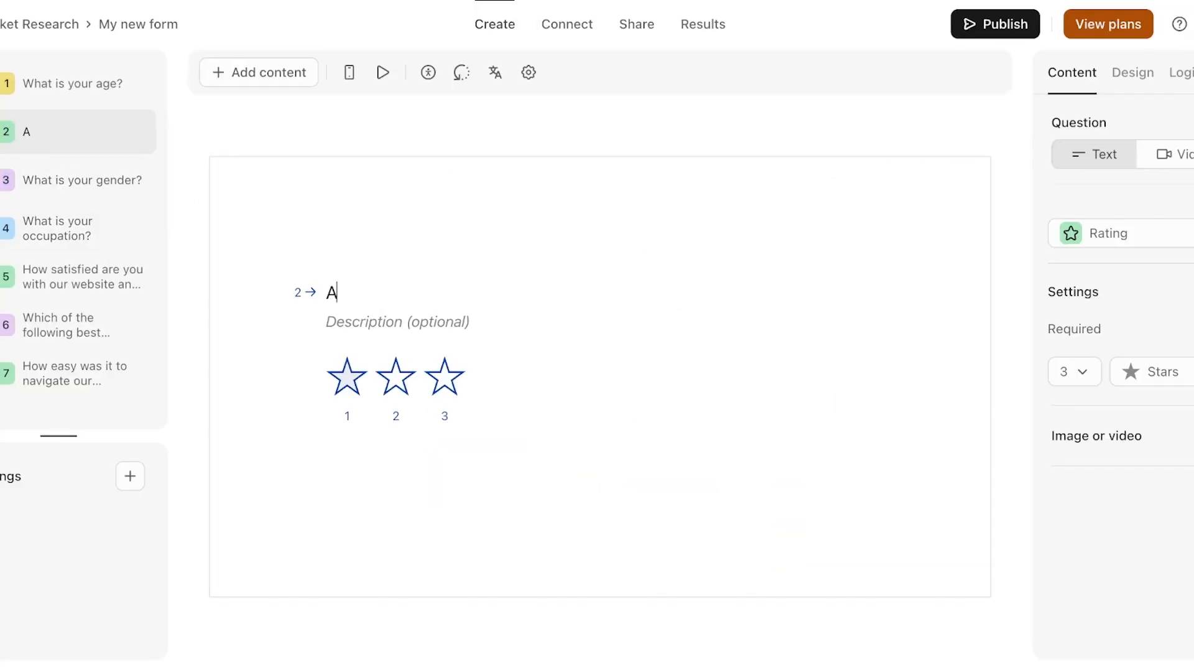
pyautogui.press('BackSpace')
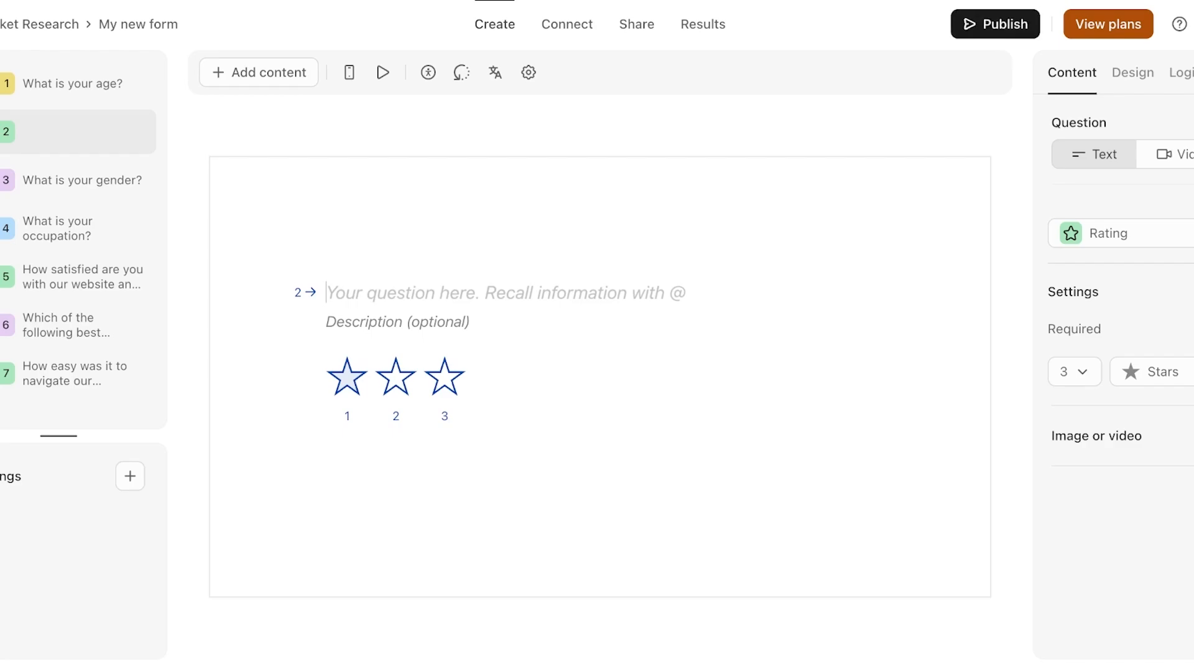
pyautogui.write('How do you ')
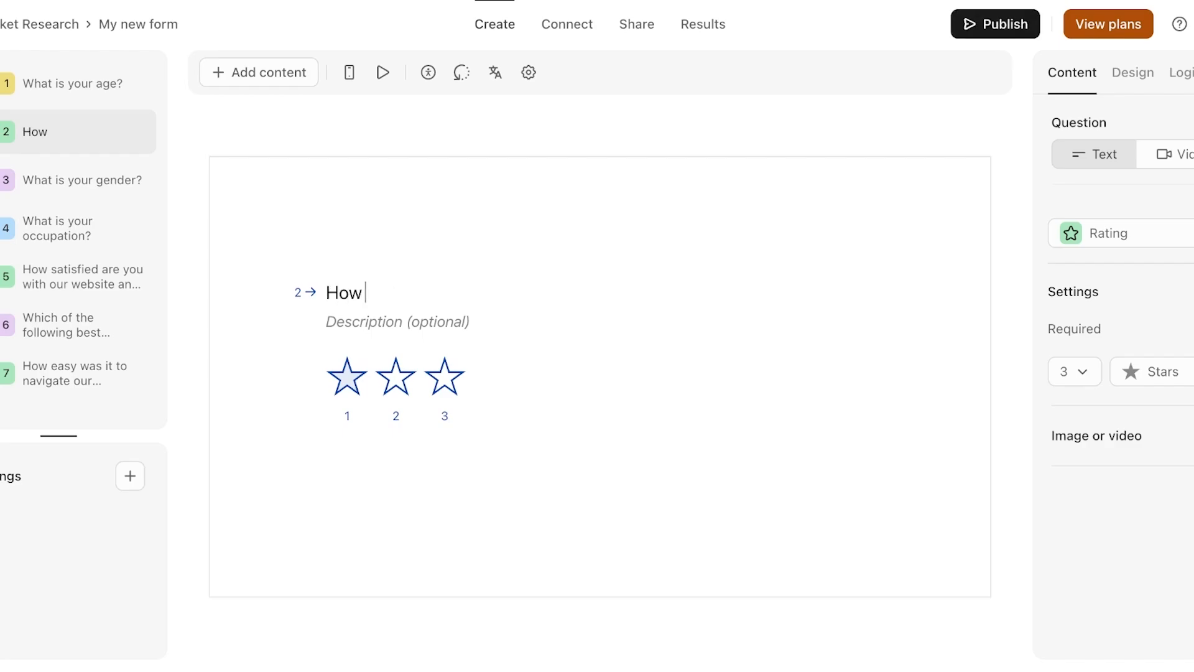
pyautogui.write('like our produc')
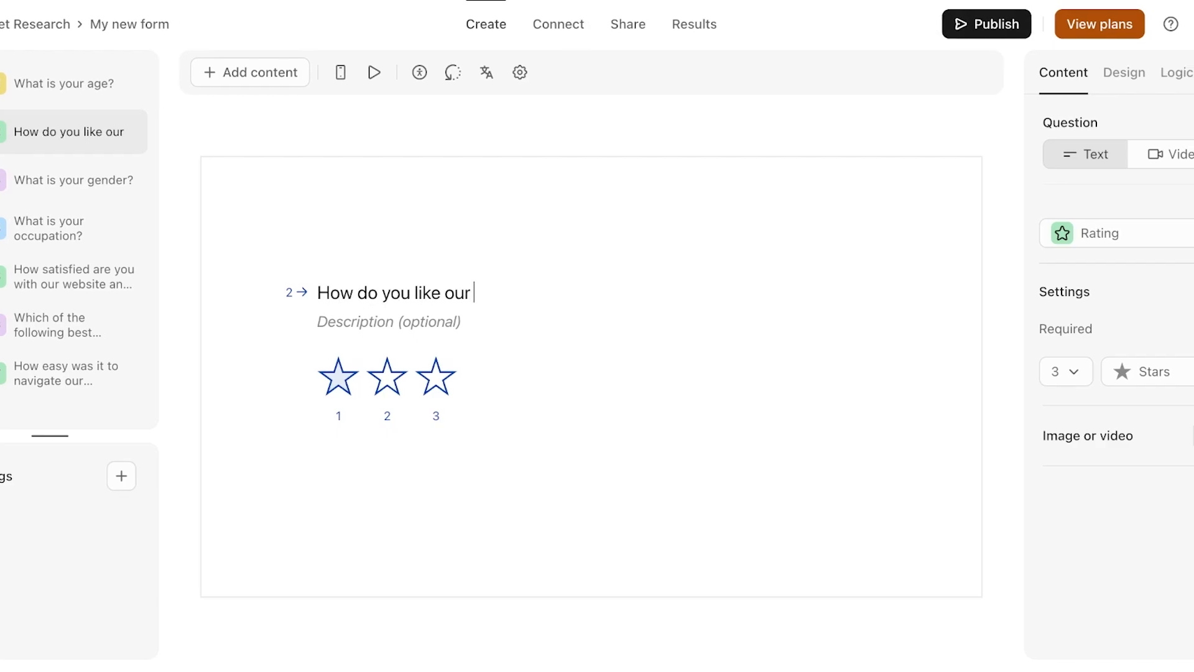
pyautogui.write('t images')
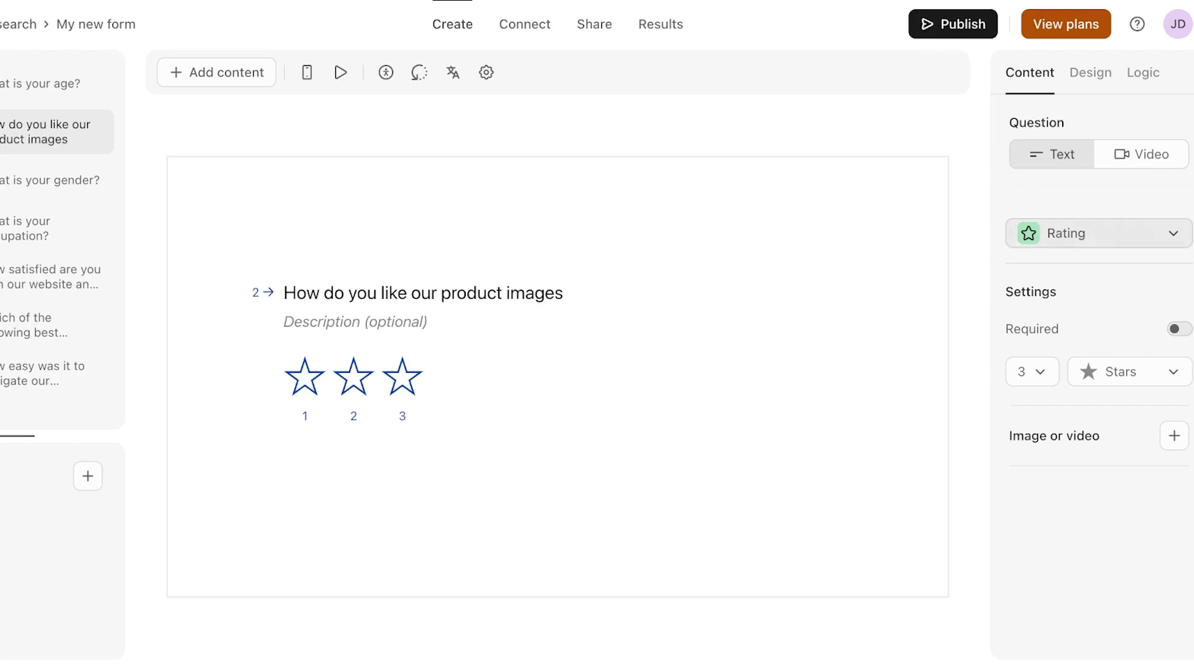
# Step: Set the product images rating scale to 5, keeping the Rating question type
pyautogui.click(1099, 233)
pyautogui.press('Escape')
pyautogui.click(1033, 372)
pyautogui.click(1026, 170)
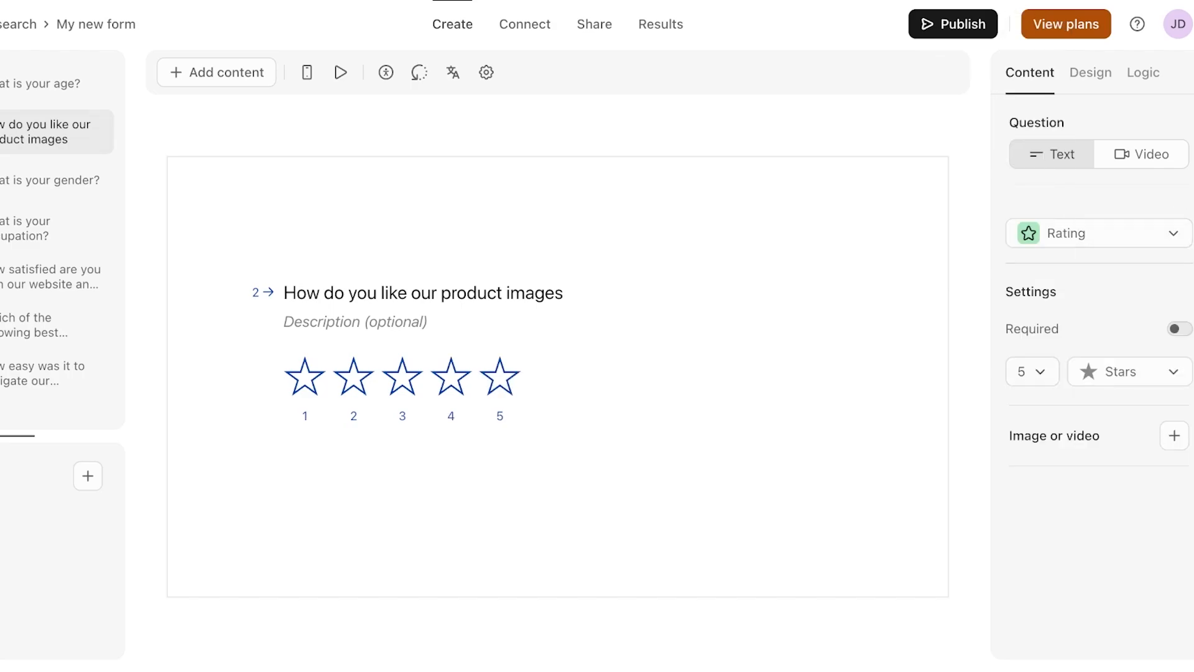
# Step: Try the Hearts and Users shapes for the product images rating, and set the shape to Thumbs Up
pyautogui.click(1129, 371)
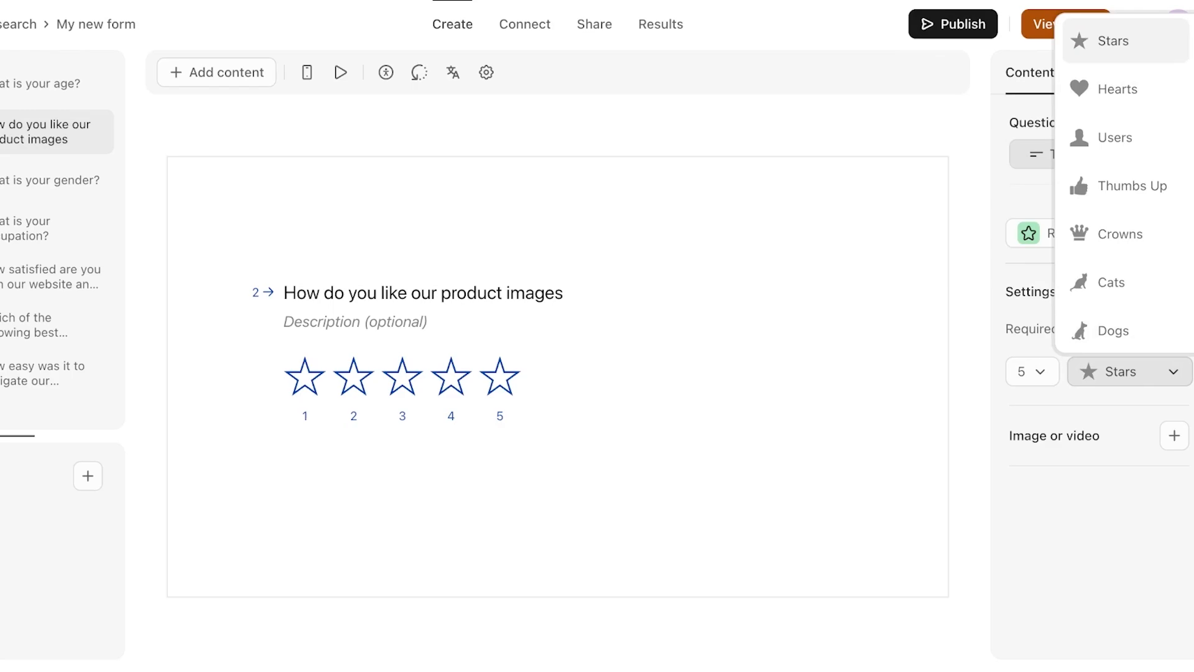
pyautogui.click(1114, 89)
pyautogui.click(1129, 371)
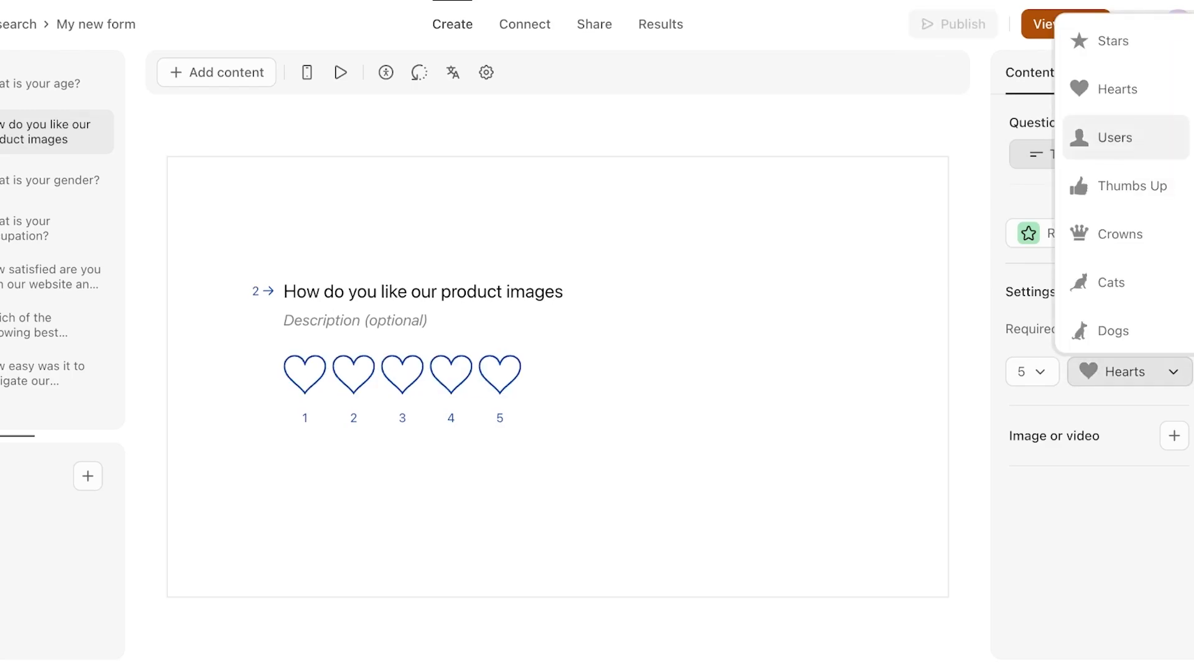
pyautogui.click(1117, 140)
pyautogui.click(1130, 371)
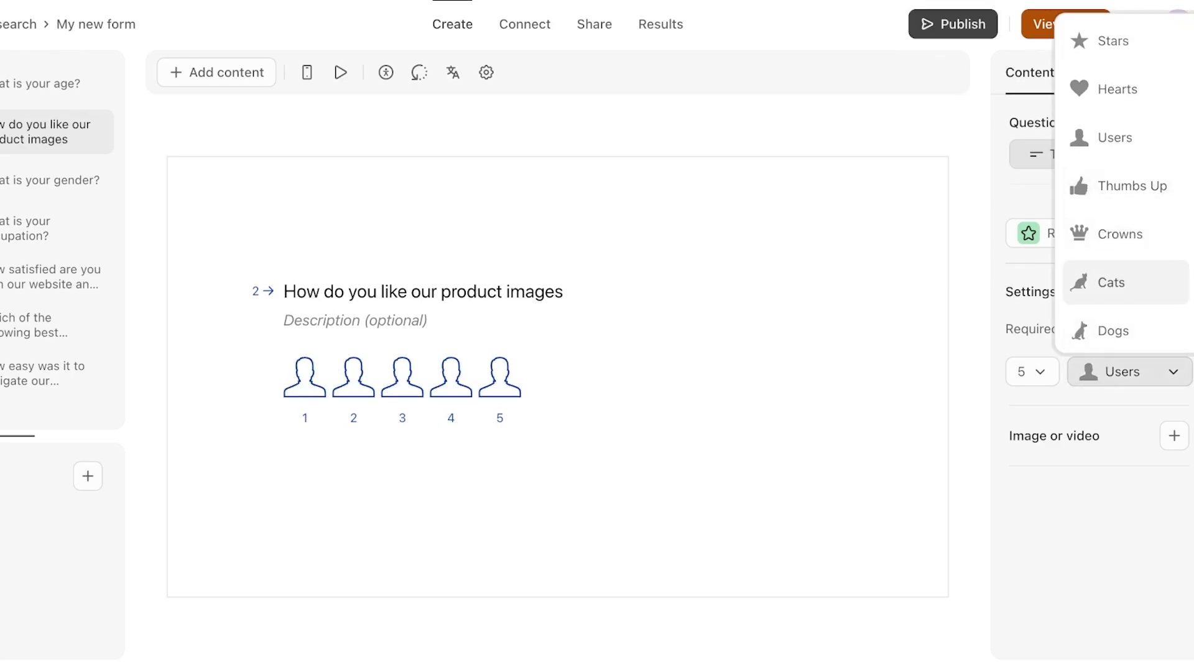
pyautogui.click(1120, 188)
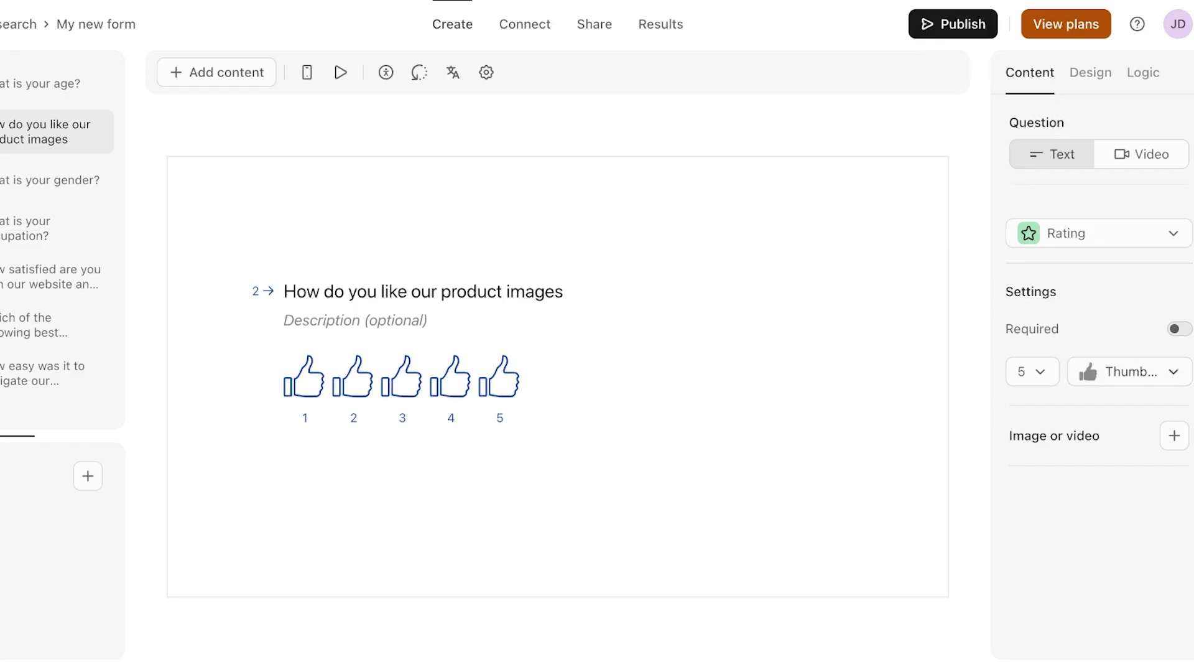
# Step: Add a Multiple Choice question after the rating question with the text "Do you work in marketing?"
pyautogui.click(217, 72)
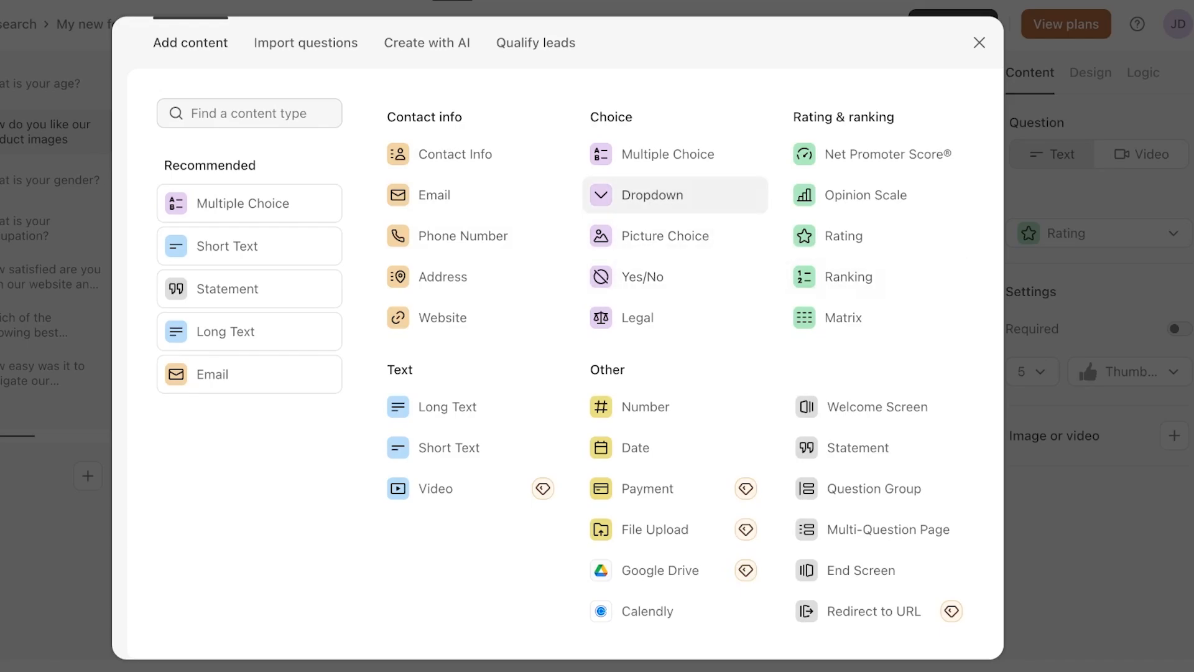
pyautogui.click(668, 153)
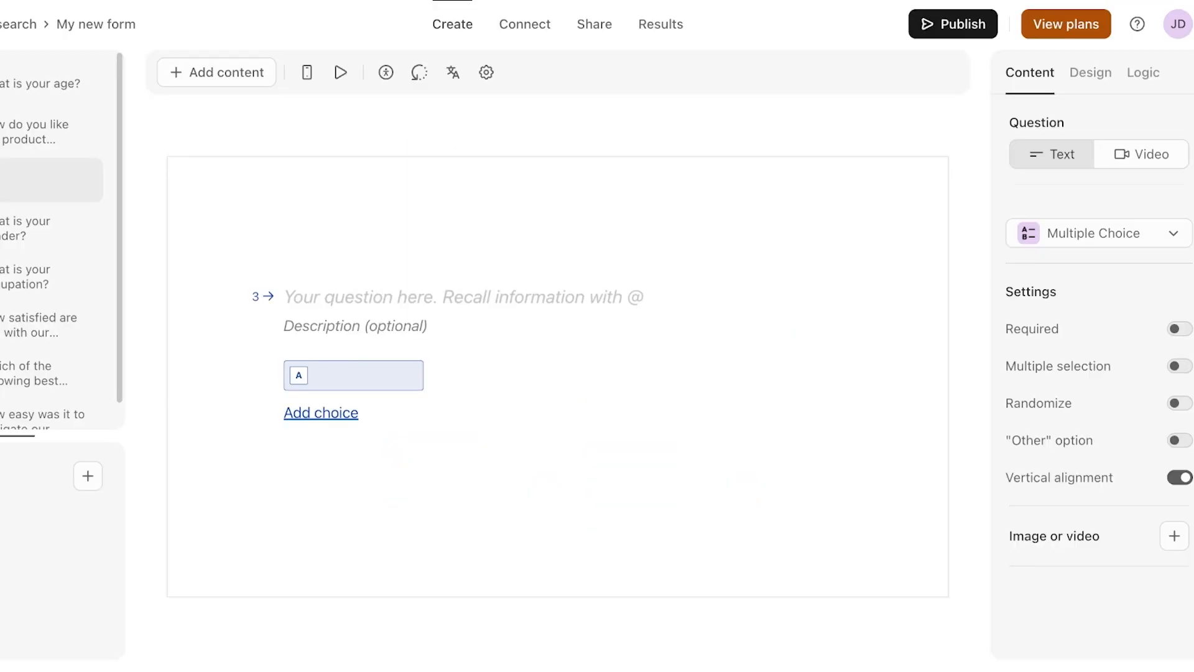
pyautogui.write('Do you')
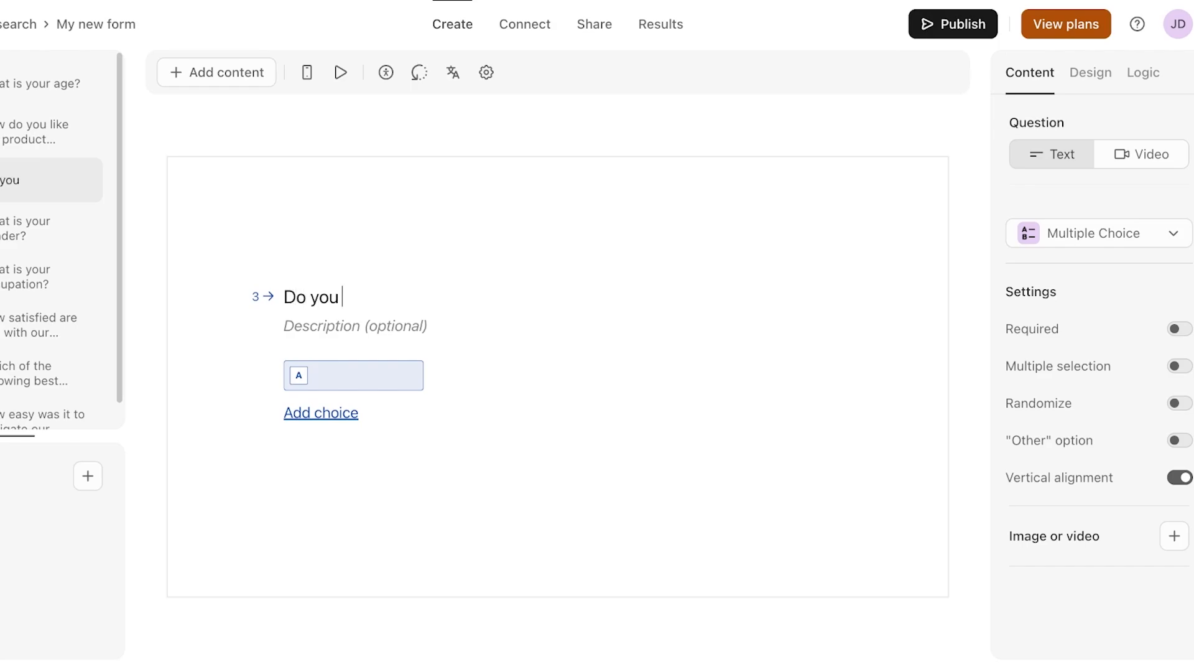
pyautogui.write(' work in marketing?')
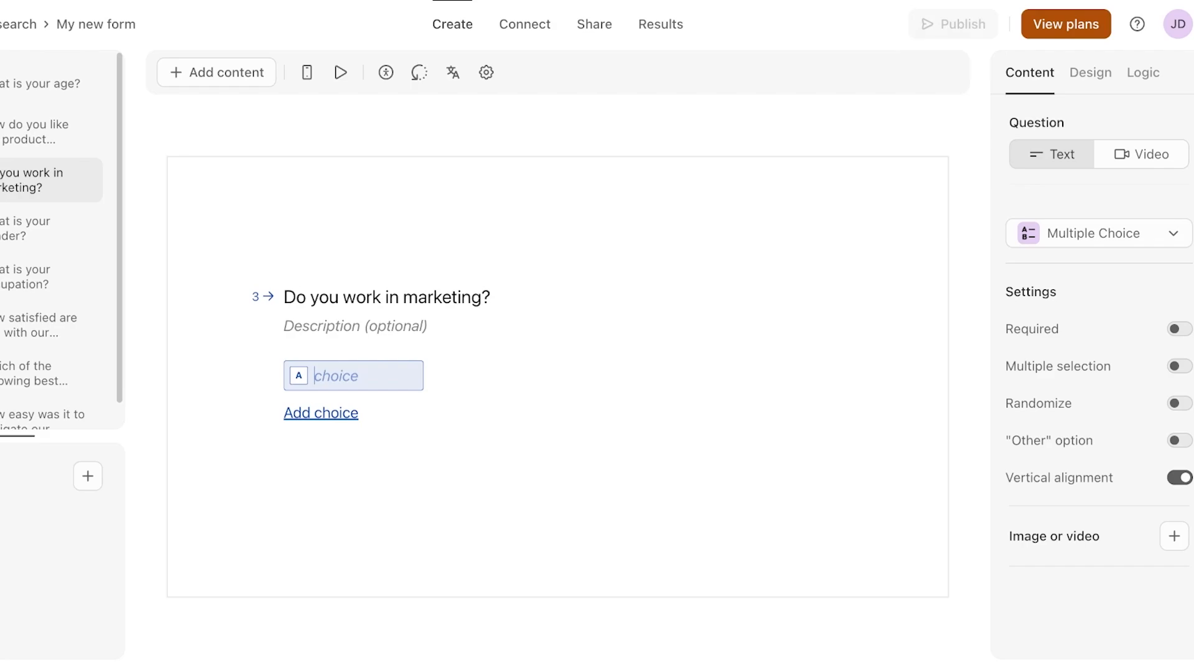
# Step: Give the marketing question the answer choices Yes, No and Maybe
pyautogui.write('Yes')
pyautogui.press('Return')
pyautogui.write('No')
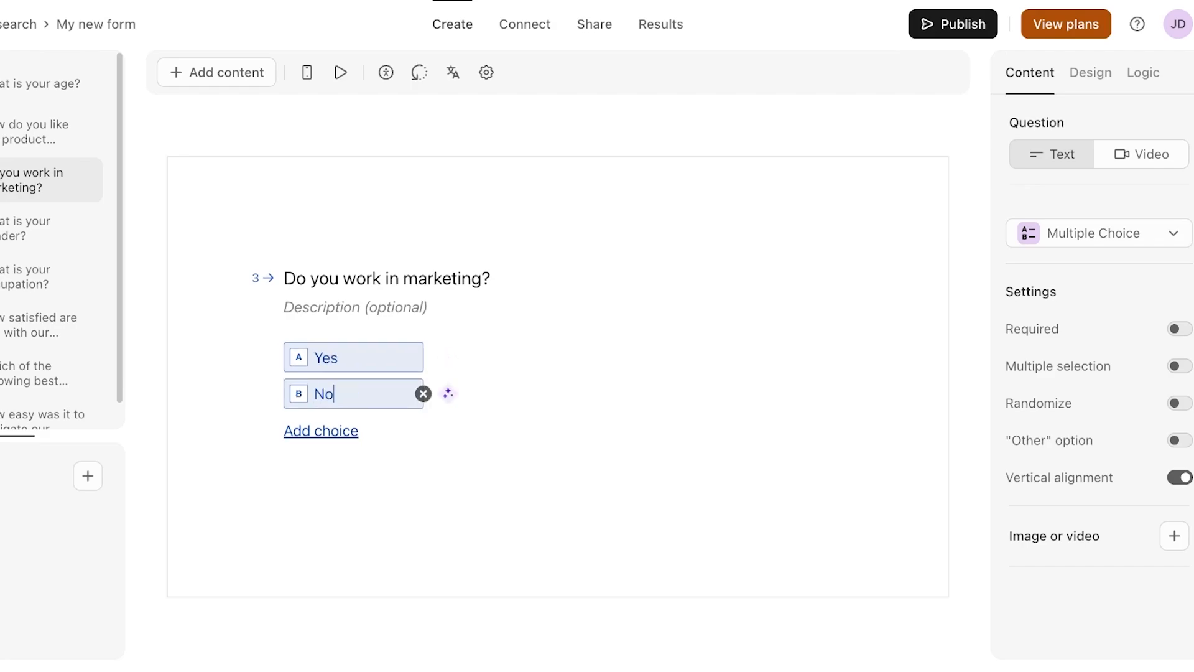
pyautogui.press('Return')
pyautogui.write('Maybe')
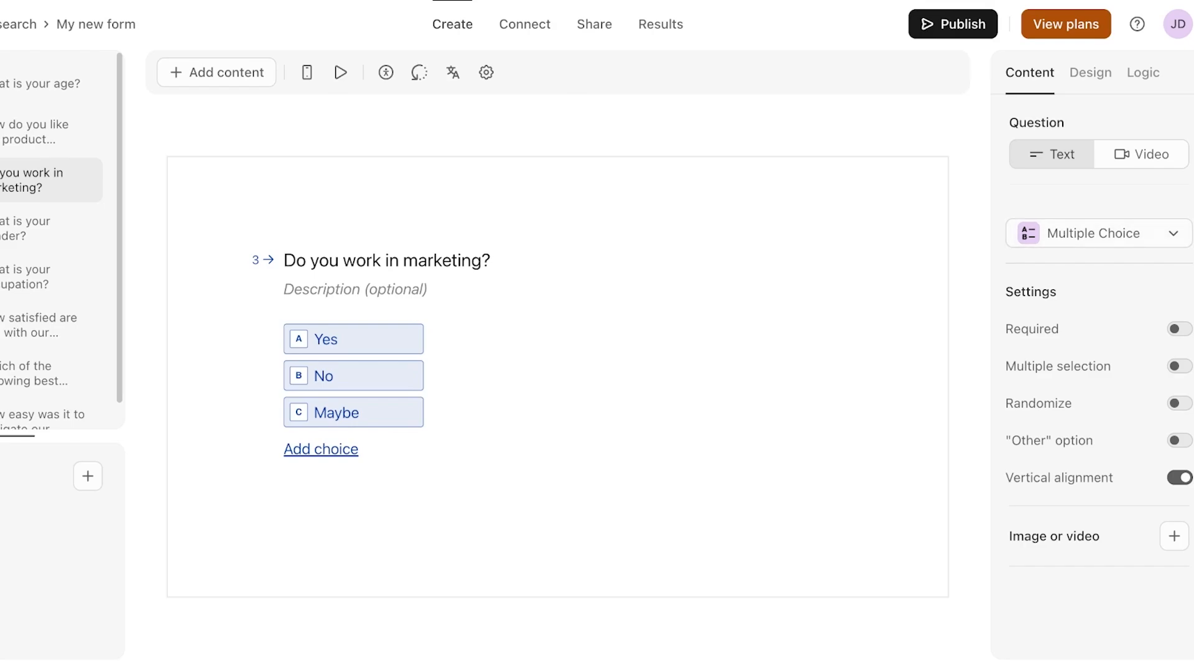
# Step: Make the age question and the product images rating question required
pyautogui.click(1180, 328)
pyautogui.click(1180, 328)
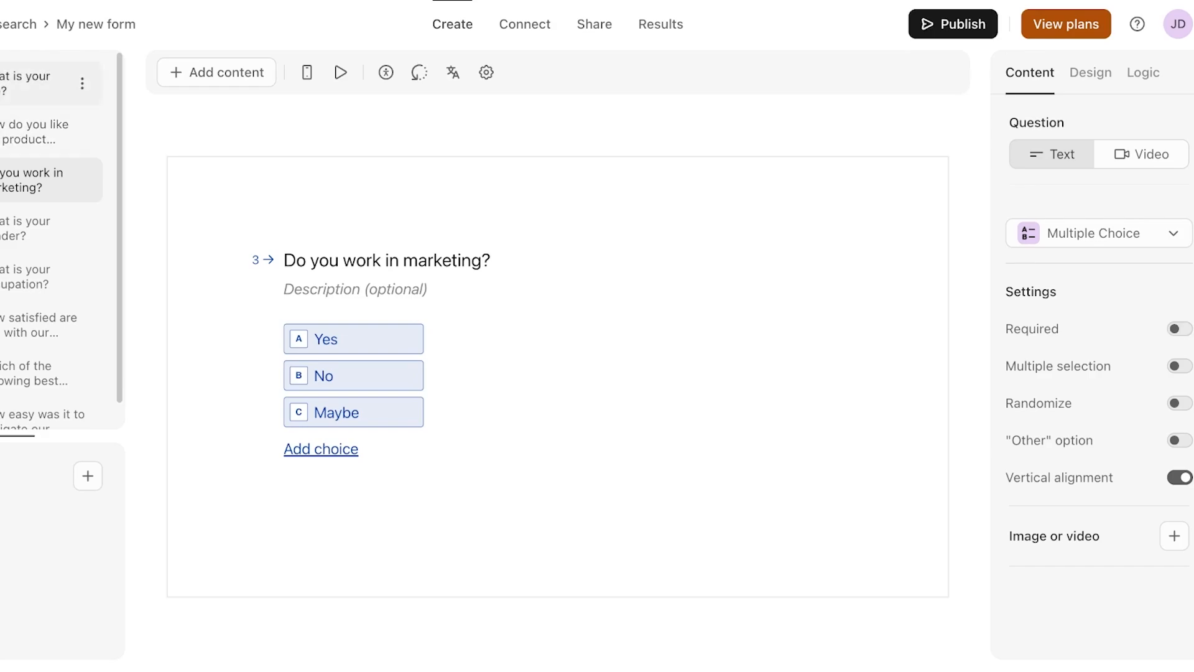
pyautogui.click(38, 84)
pyautogui.click(1180, 329)
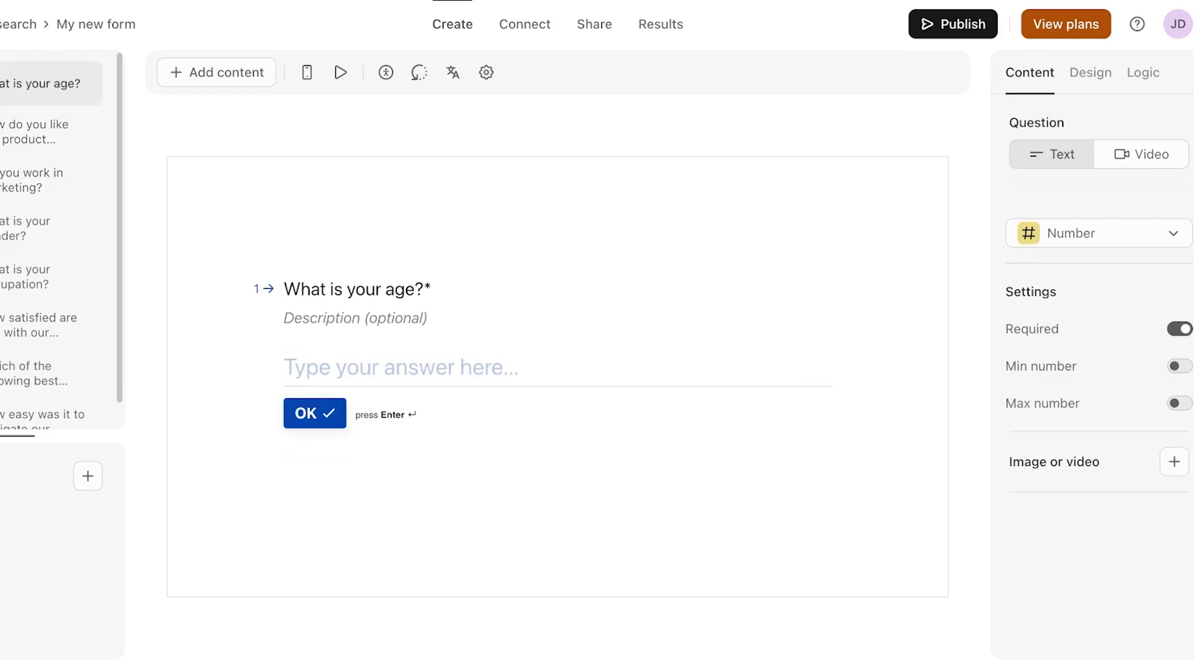
pyautogui.click(38, 132)
pyautogui.click(1179, 328)
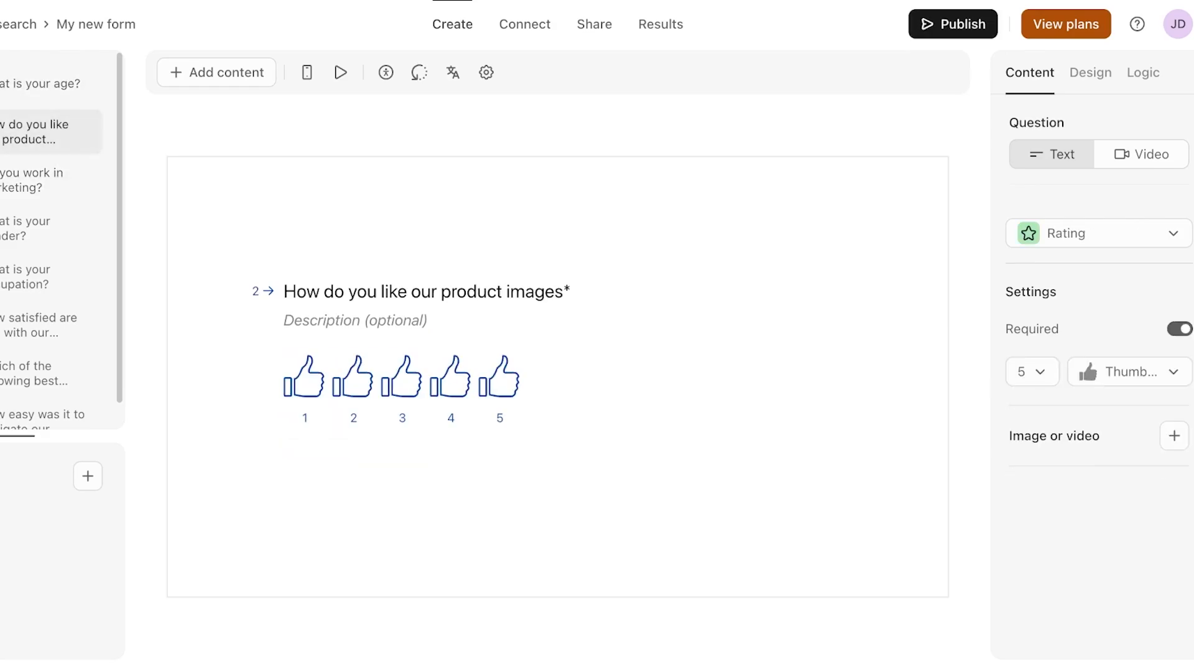
# Step: Make the opinion scale question about satisfaction with the website and products required
pyautogui.click(38, 325)
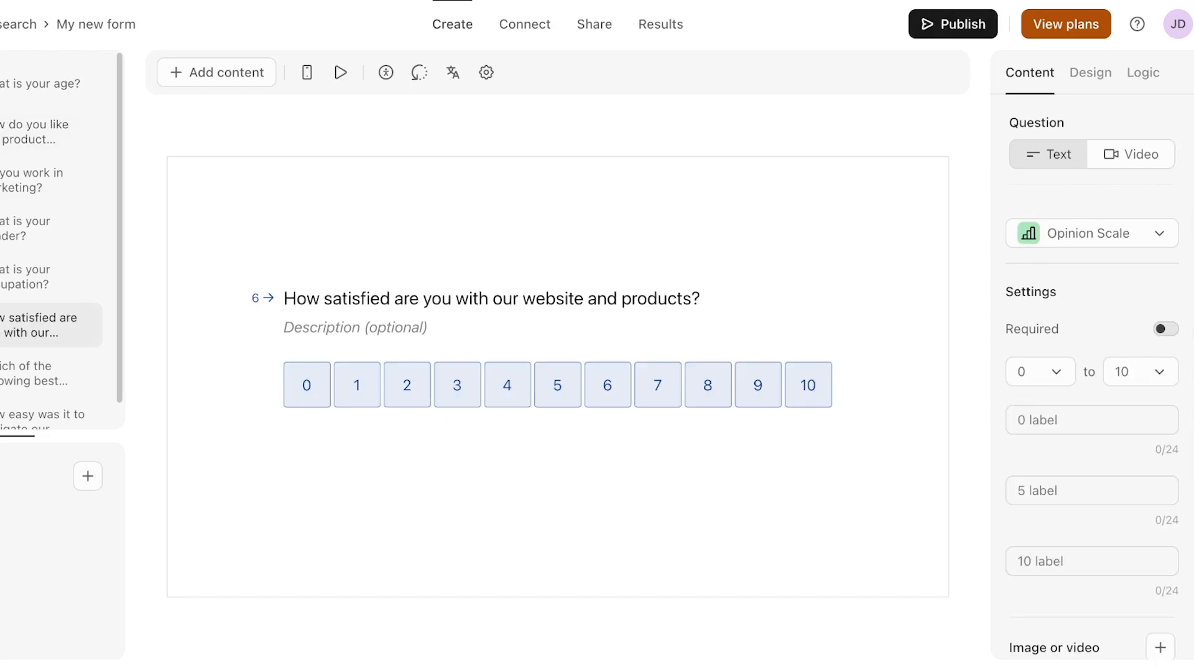
pyautogui.click(1166, 329)
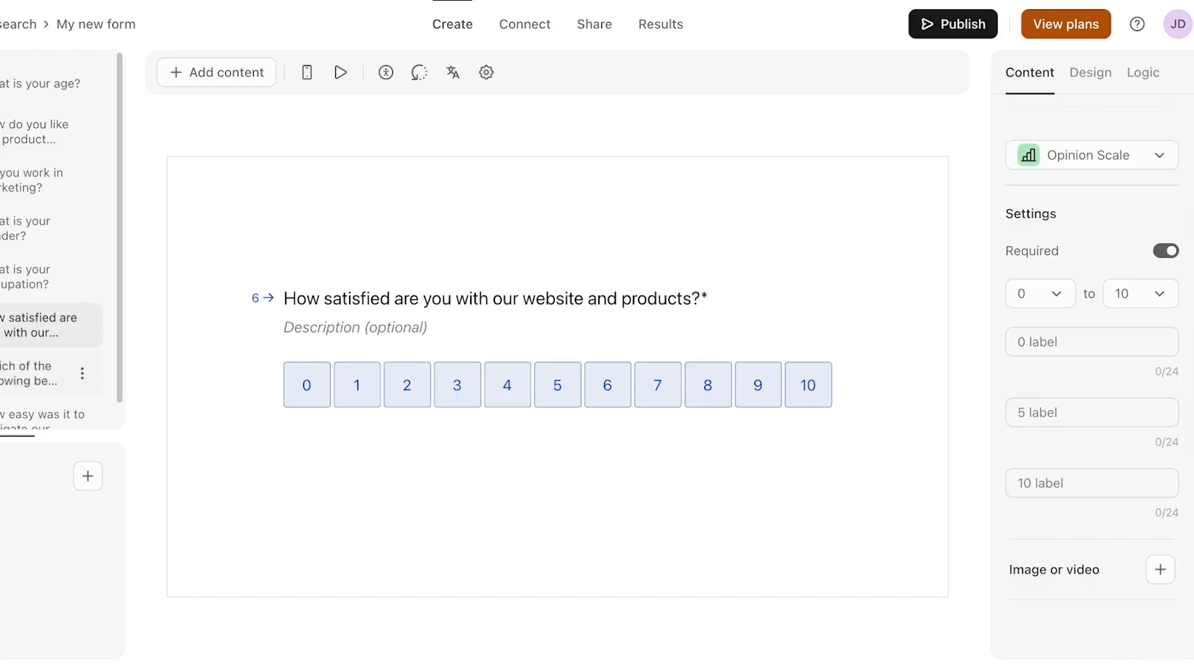
pyautogui.click(38, 417)
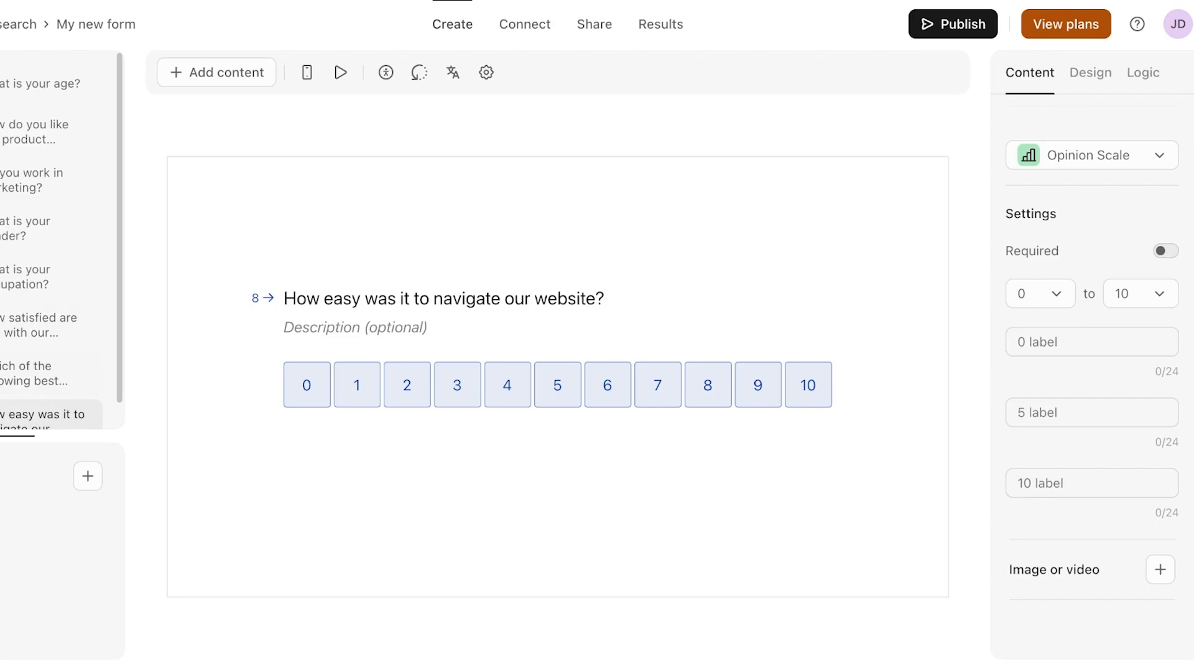
pyautogui.click(38, 373)
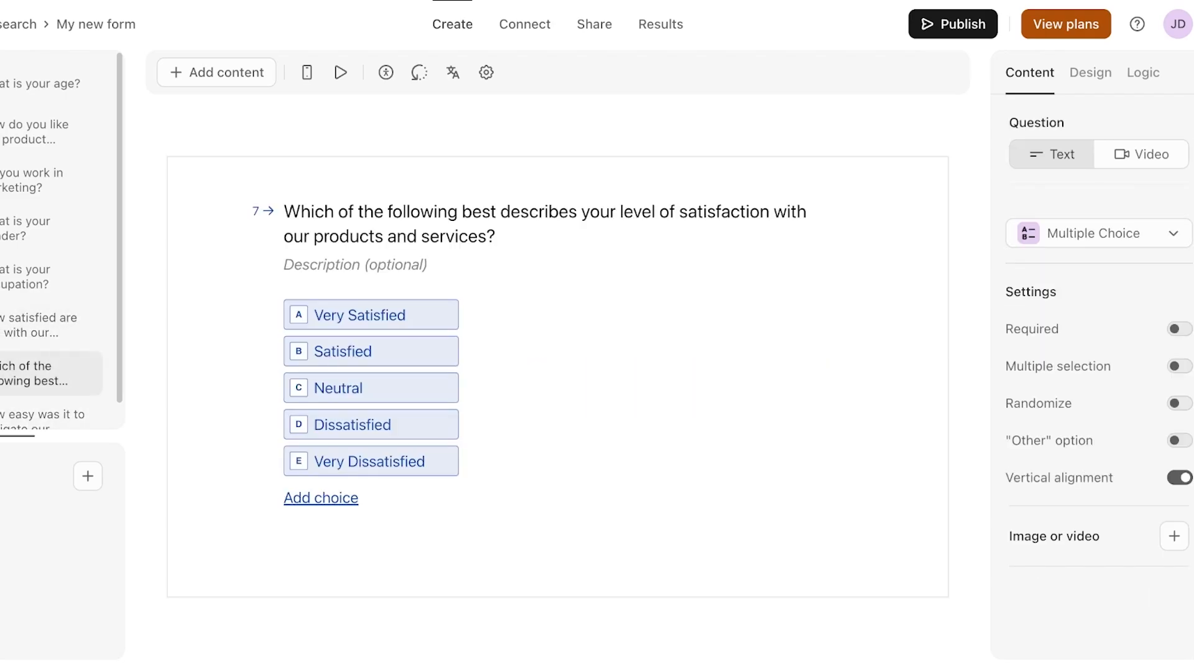
# Step: Add an End Screen ending with the text "Thankyou for participating in our market research form!"
pyautogui.click(88, 476)
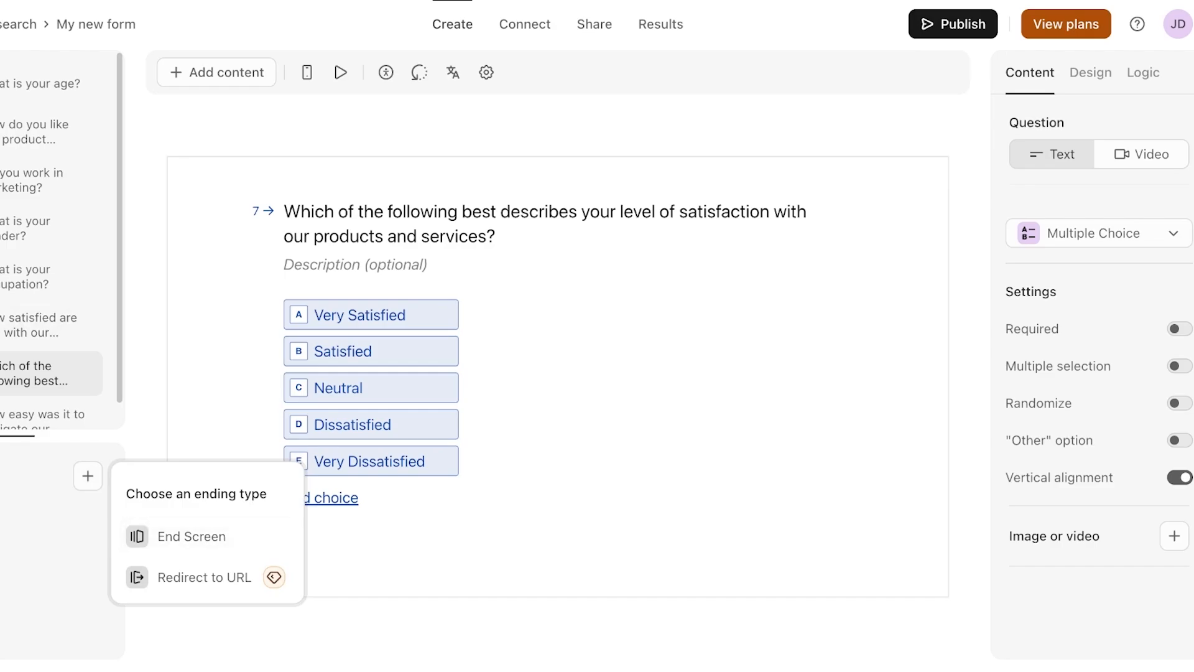
pyautogui.click(192, 536)
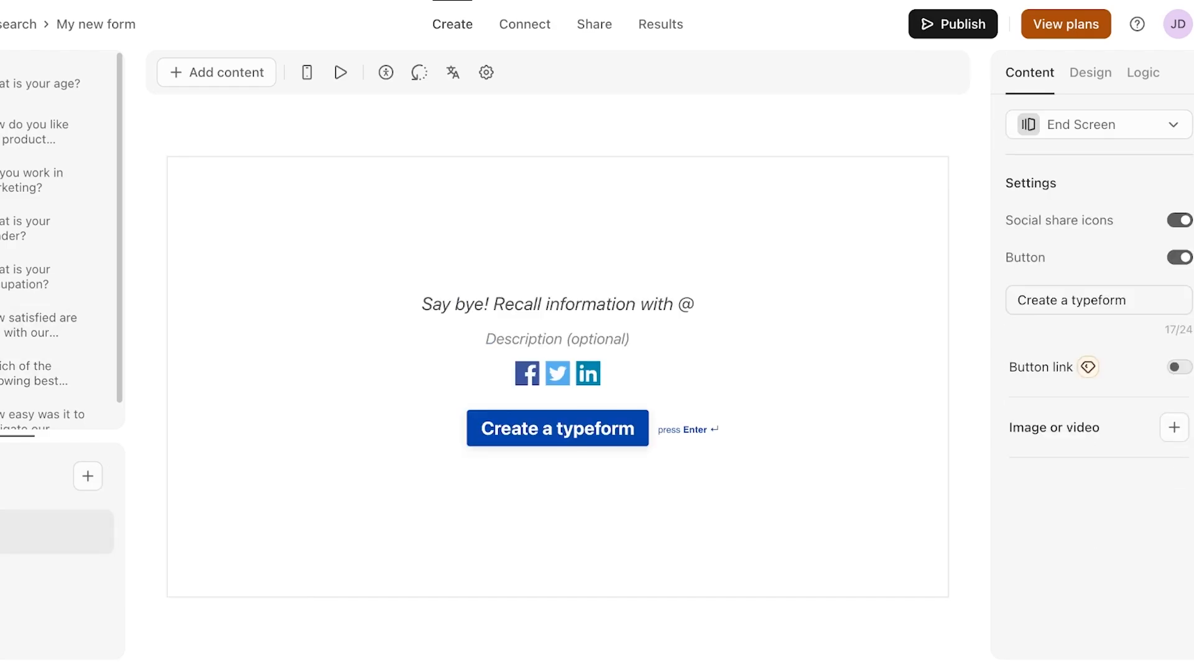
pyautogui.click(558, 305)
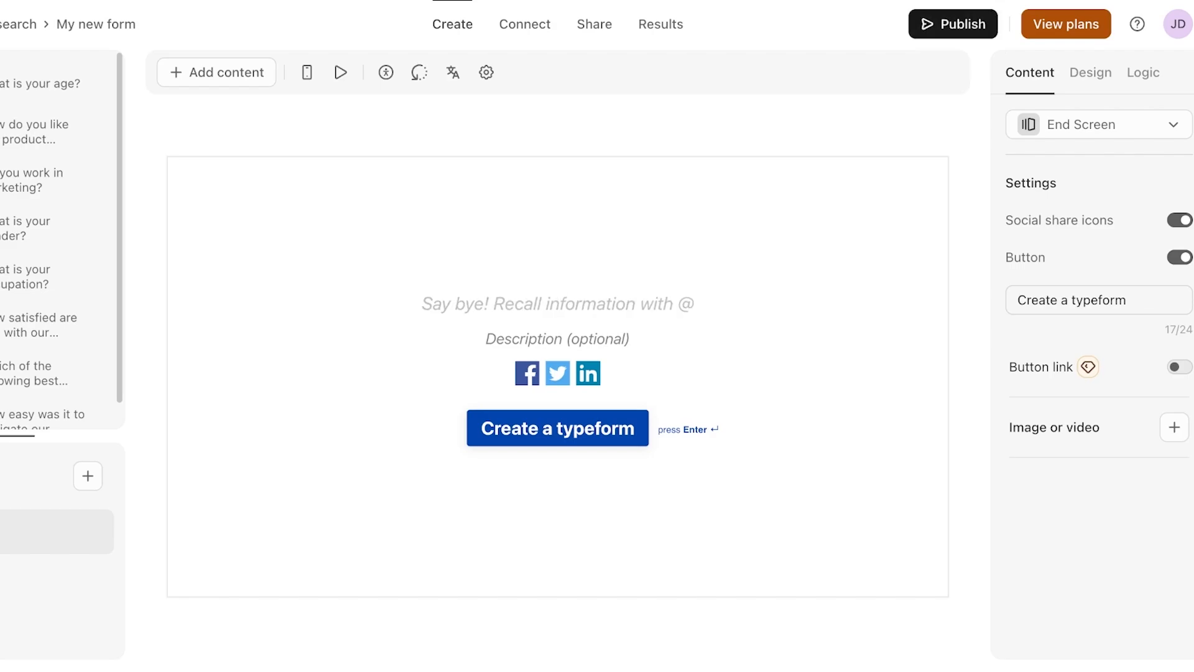
pyautogui.write('Thankyou for')
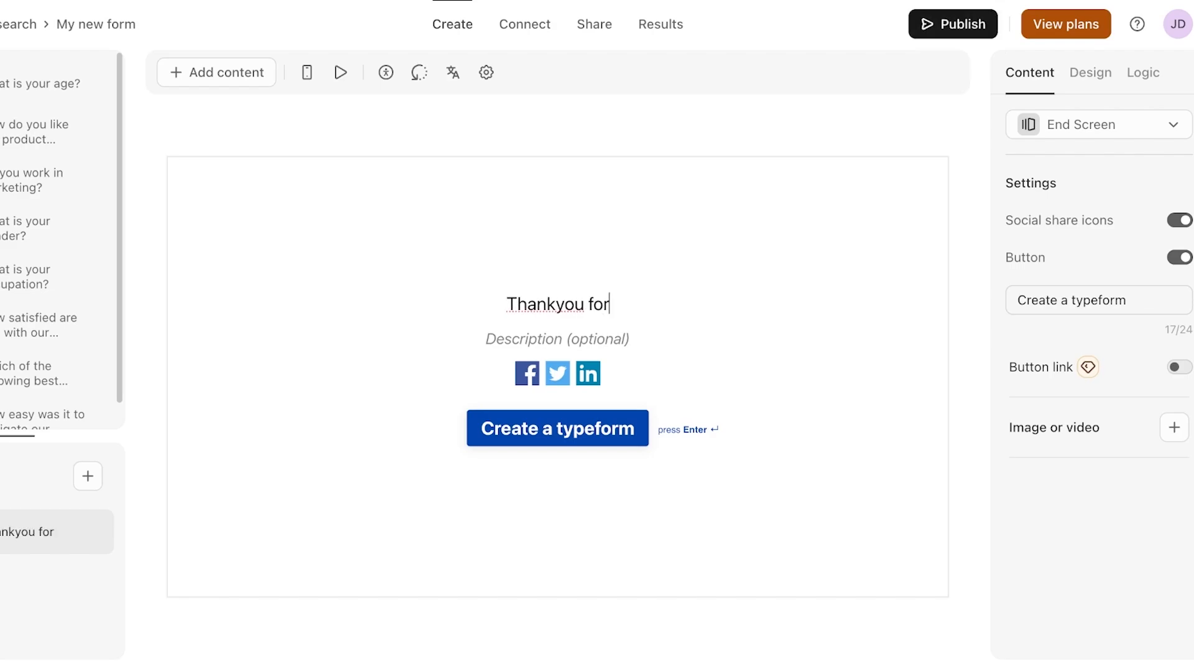
pyautogui.write(' particip')
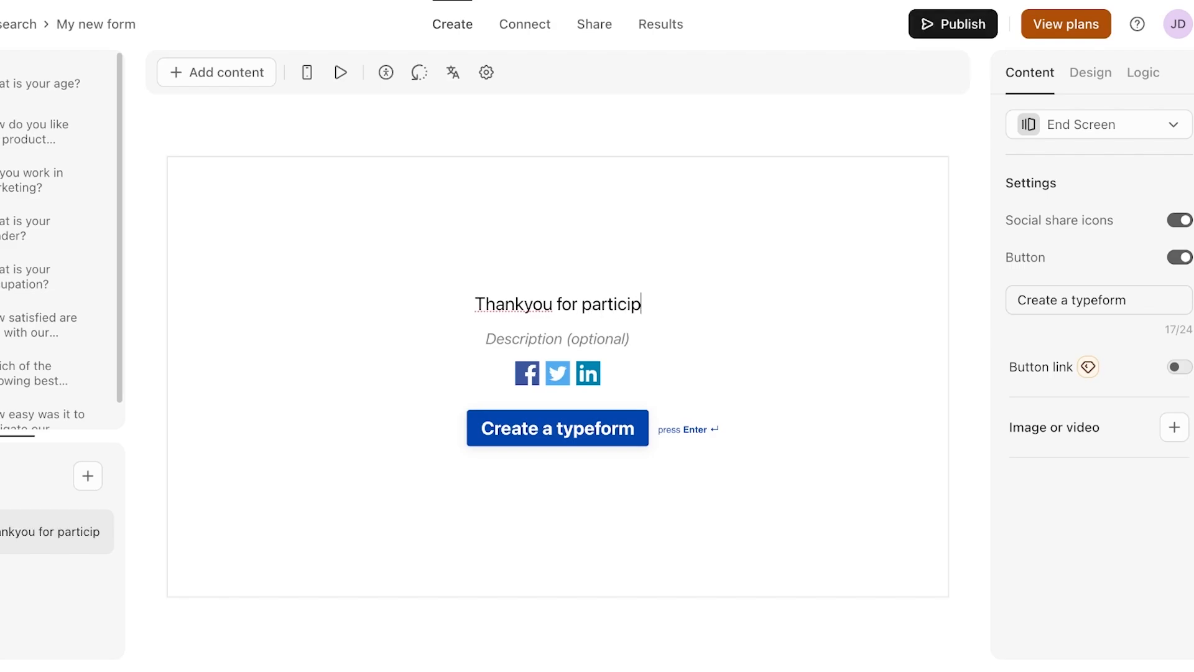
pyautogui.write('ating in our ')
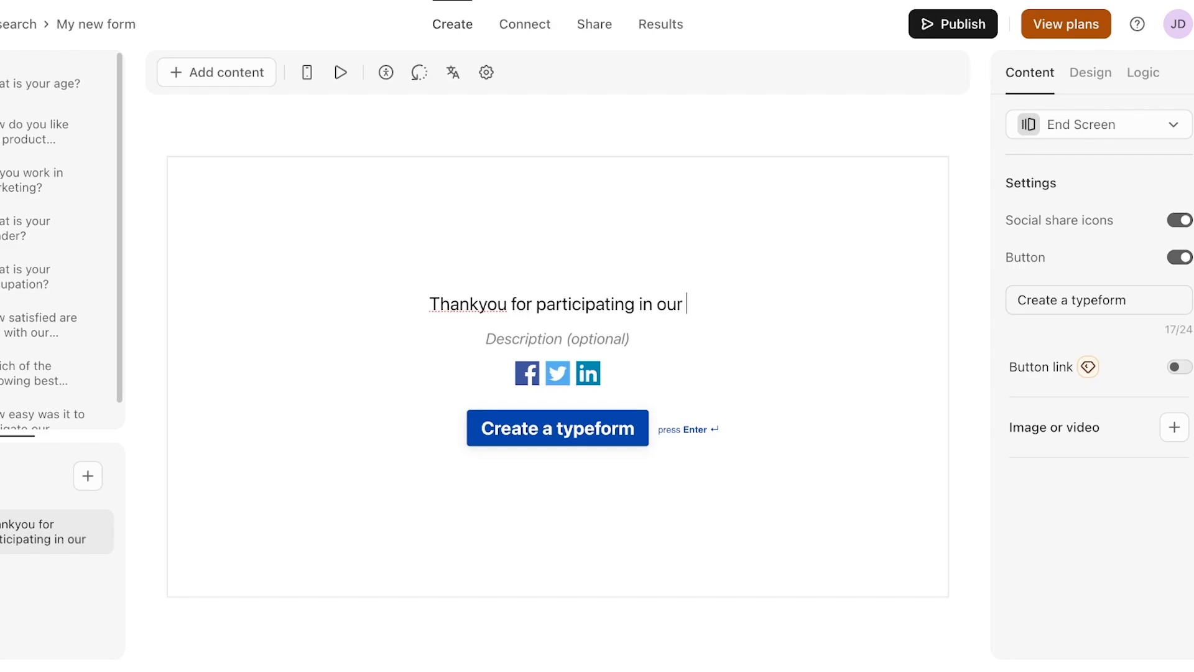
pyautogui.write('market resear')
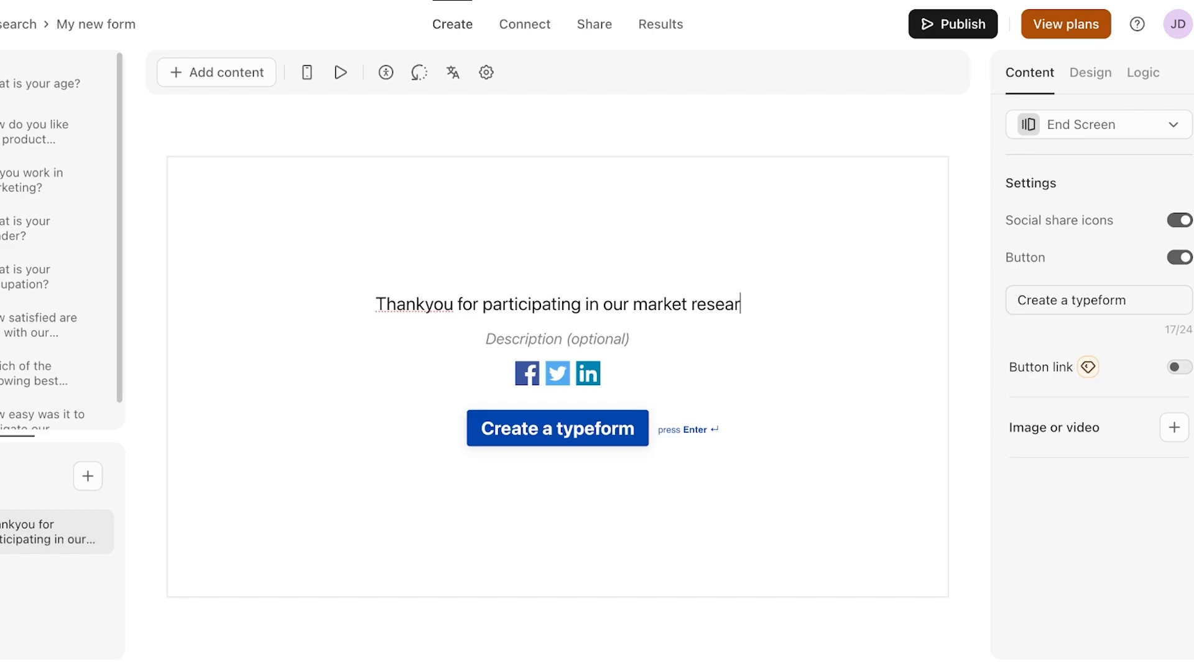
pyautogui.write('ch form!')
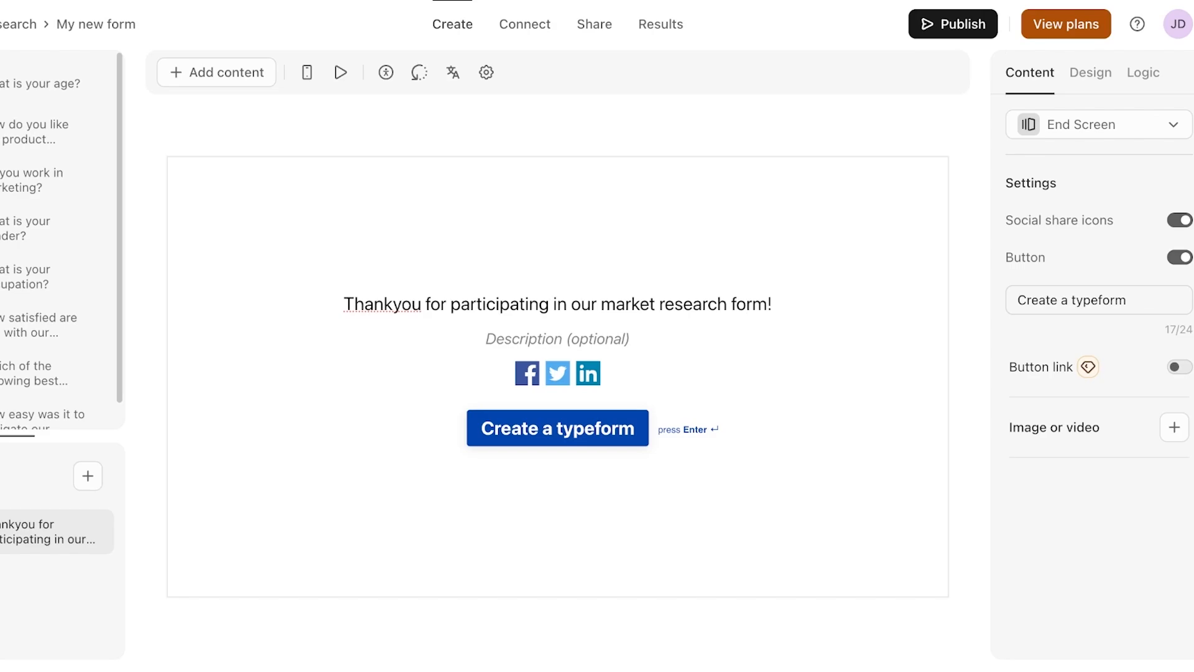
# Step: Turn off the social share icons and the button on the end screen
pyautogui.click(558, 339)
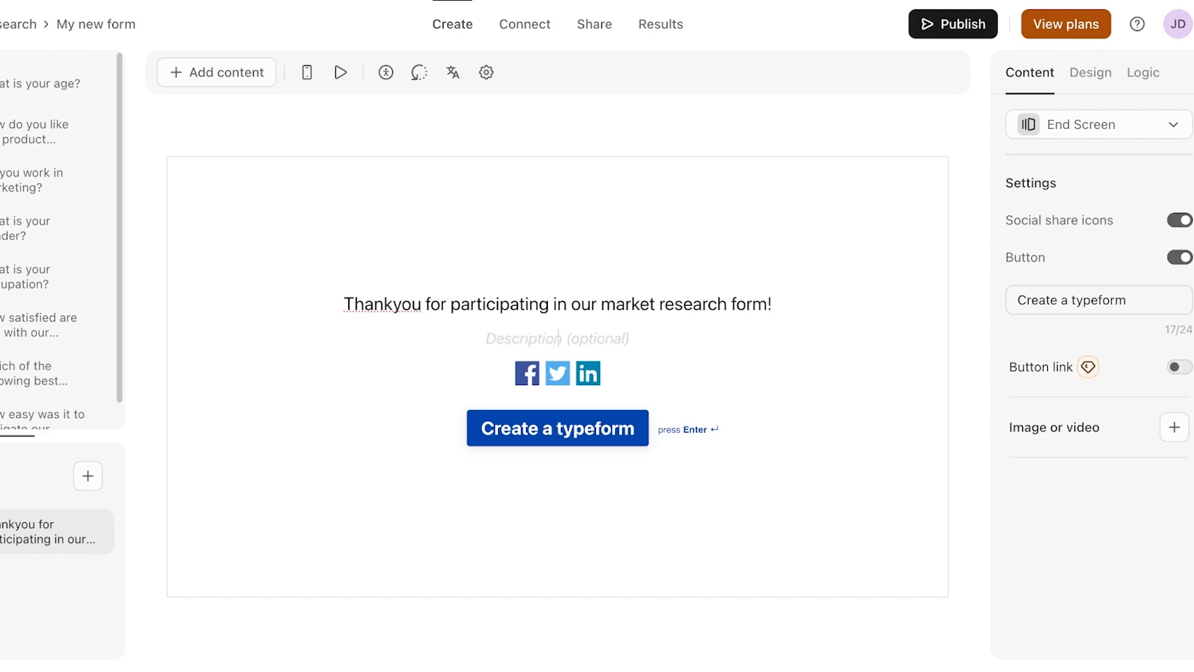
pyautogui.press('Escape')
pyautogui.click(1181, 220)
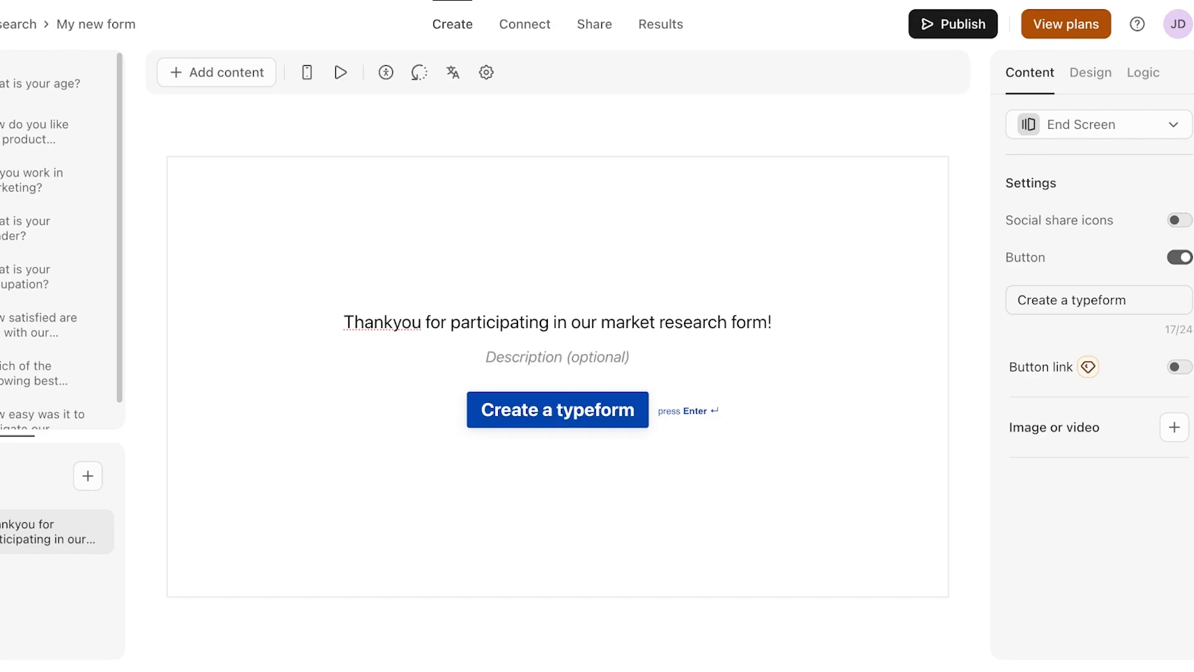
pyautogui.click(1180, 258)
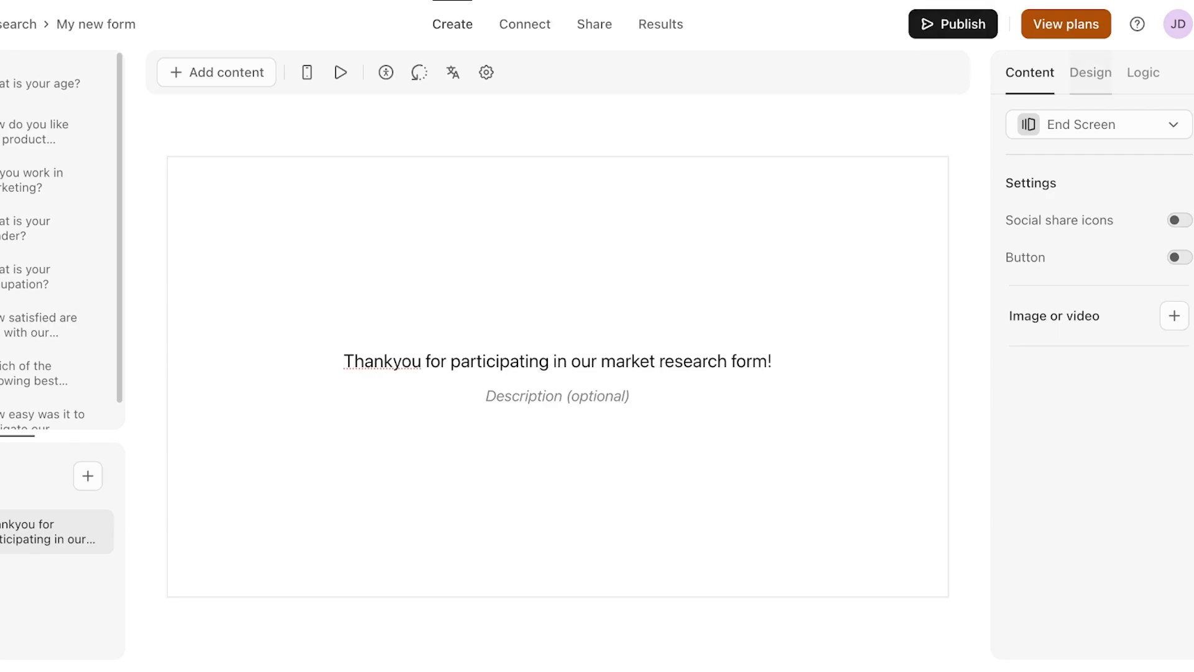
# Step: Set the theme's font to Arial and its question color to #080707
pyautogui.click(1090, 73)
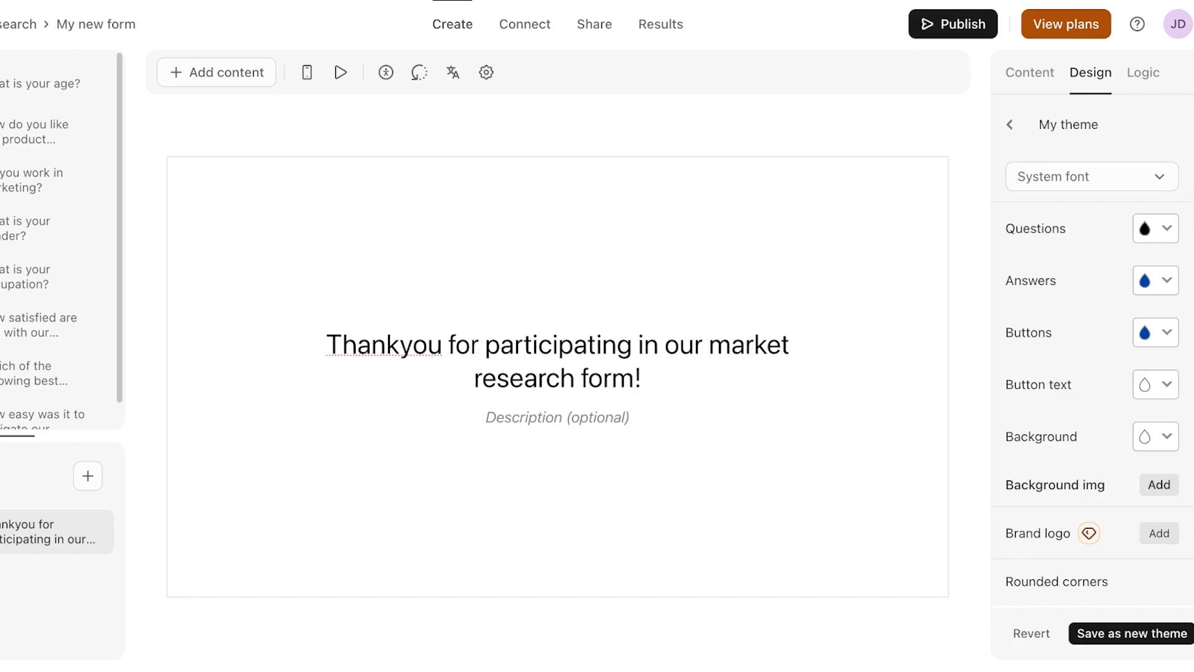
pyautogui.click(1092, 176)
pyautogui.click(1058, 241)
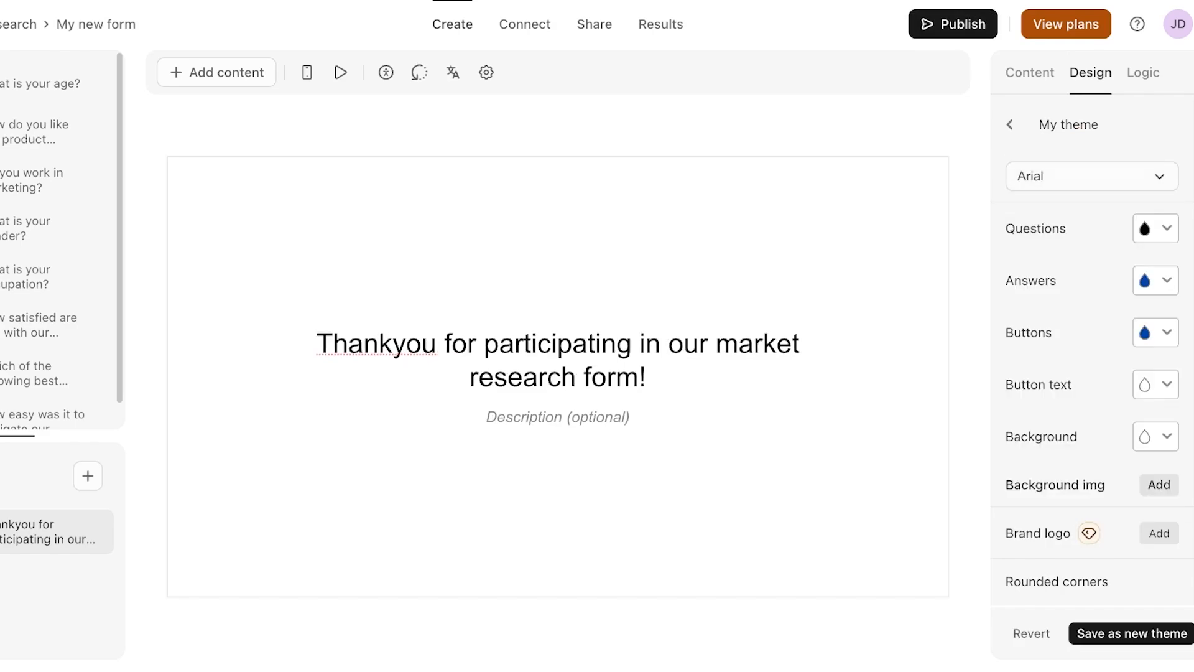
pyautogui.click(1156, 228)
pyautogui.click(1126, 327)
pyautogui.moveTo(1126, 327); pyautogui.dragTo(1002, 370)
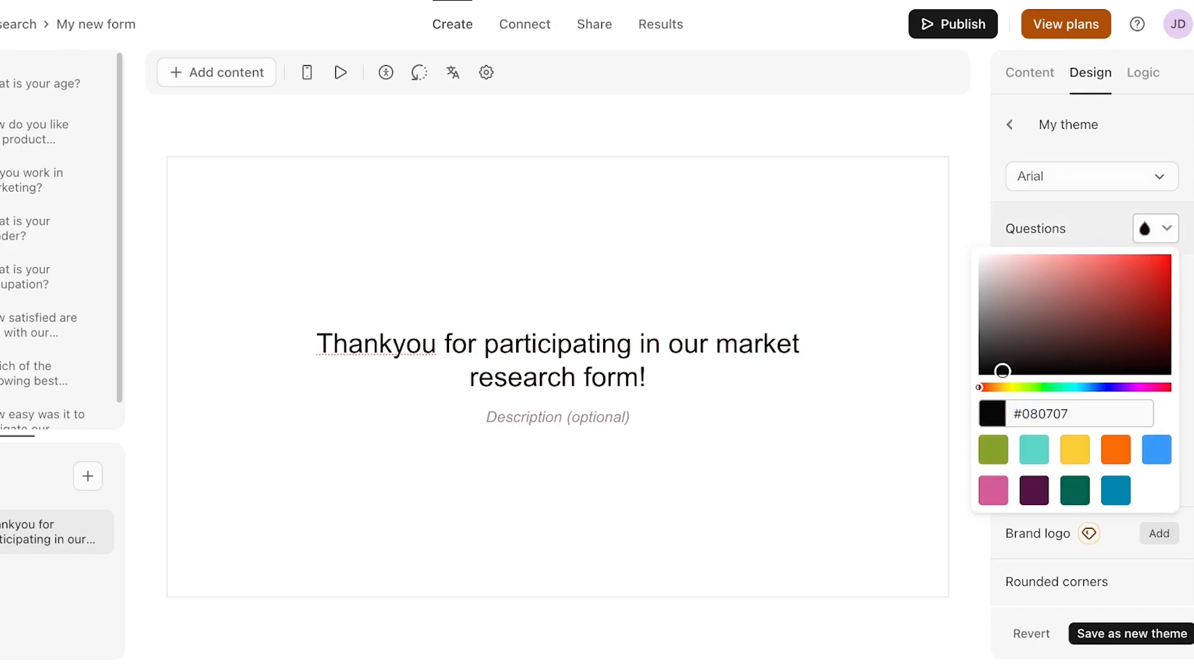
pyautogui.press('Escape')
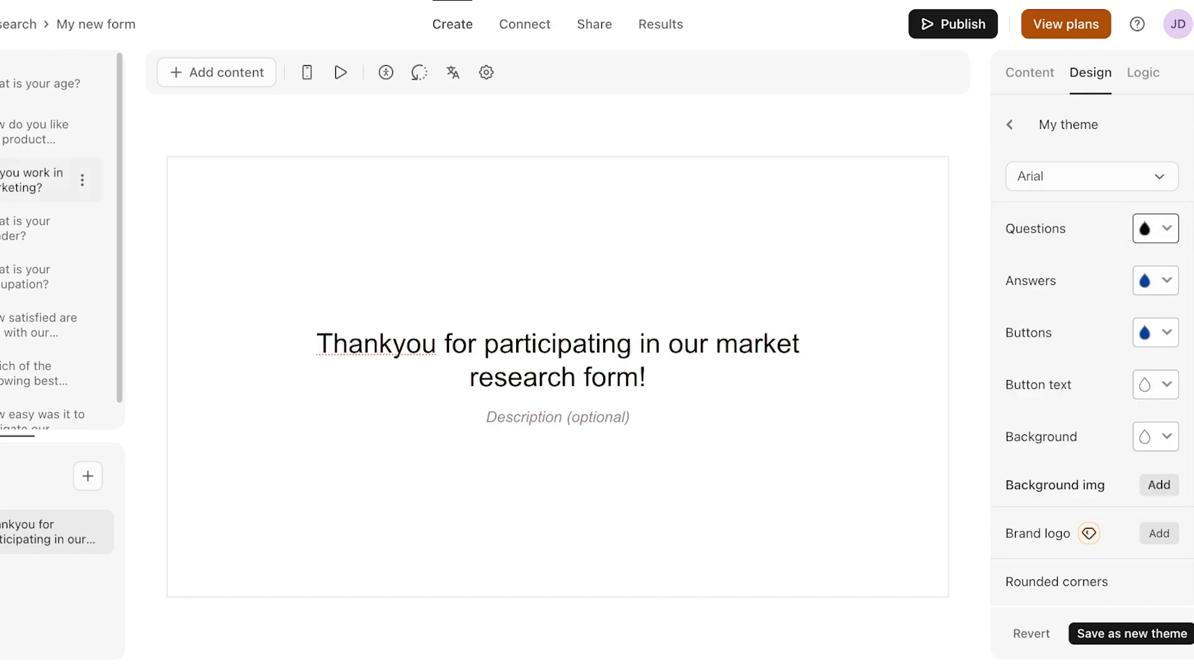
# Step: Check the theme's design on the age question, then switch to the form's logic, saving the design as a new theme
pyautogui.click(44, 82)
pyautogui.scroll(-5, 1092, 373)
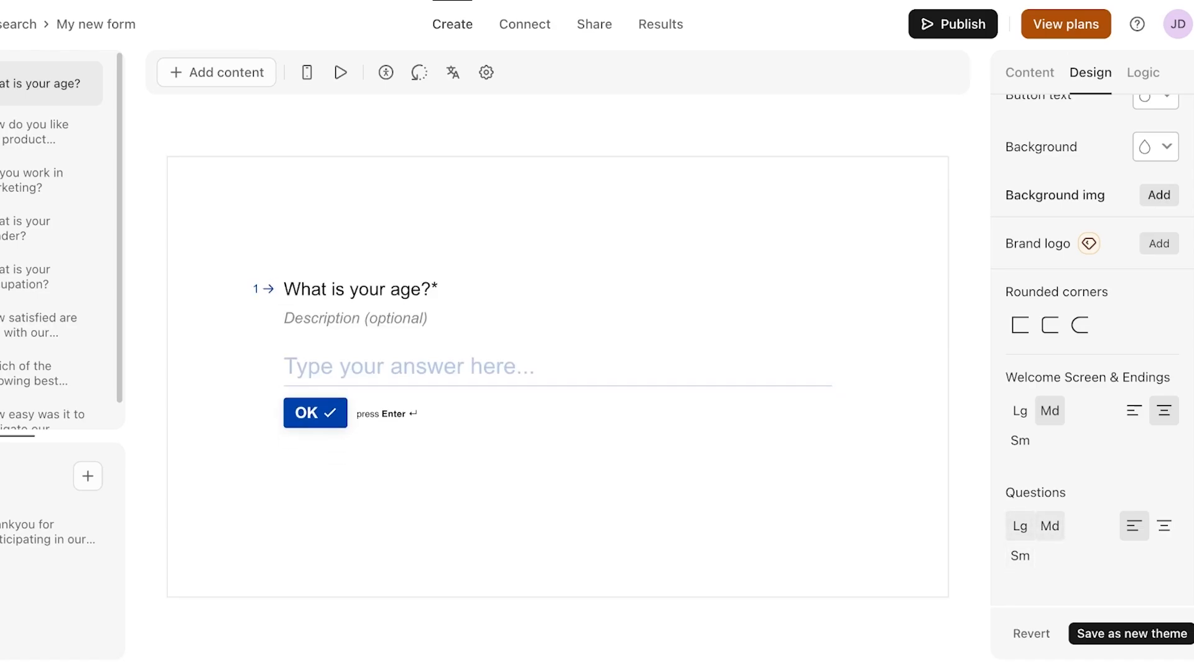
pyautogui.scroll(5, 1092, 374)
pyautogui.click(1143, 72)
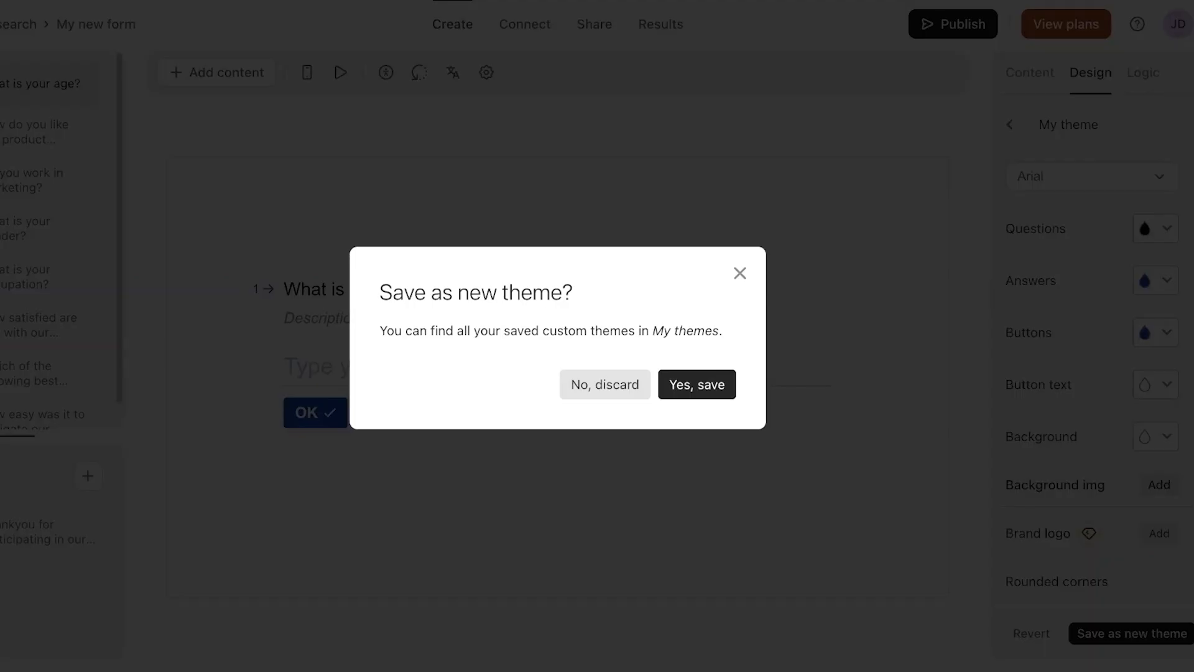
pyautogui.click(697, 384)
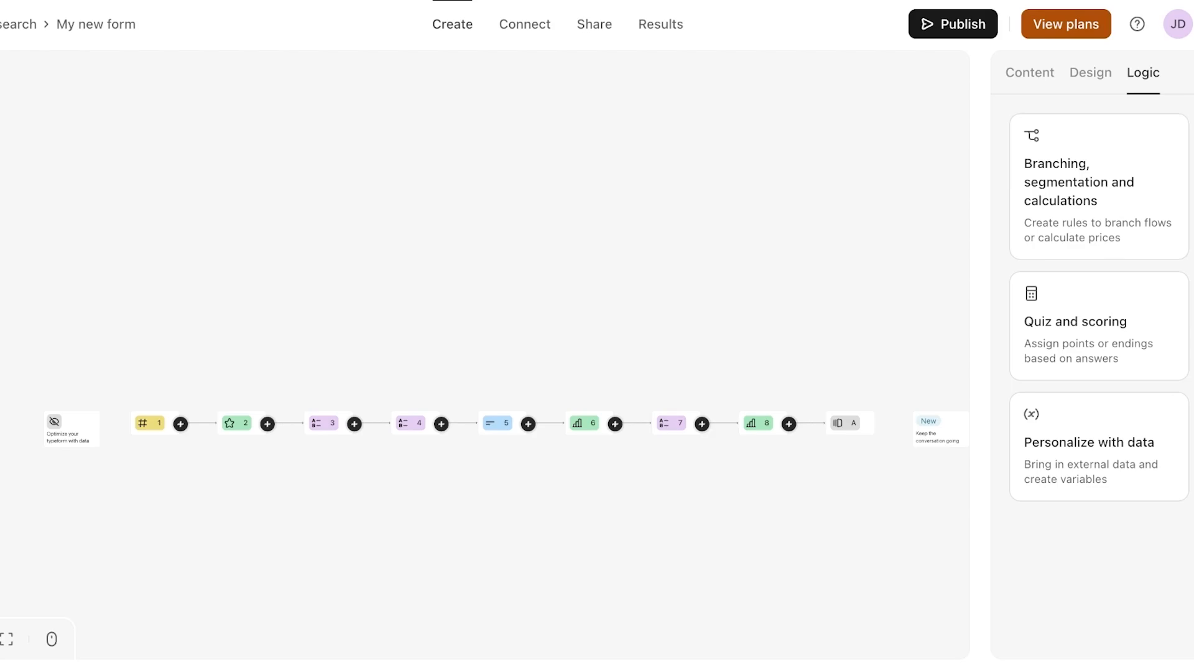
# Step: Publish the form and copy its public link
pyautogui.click(953, 24)
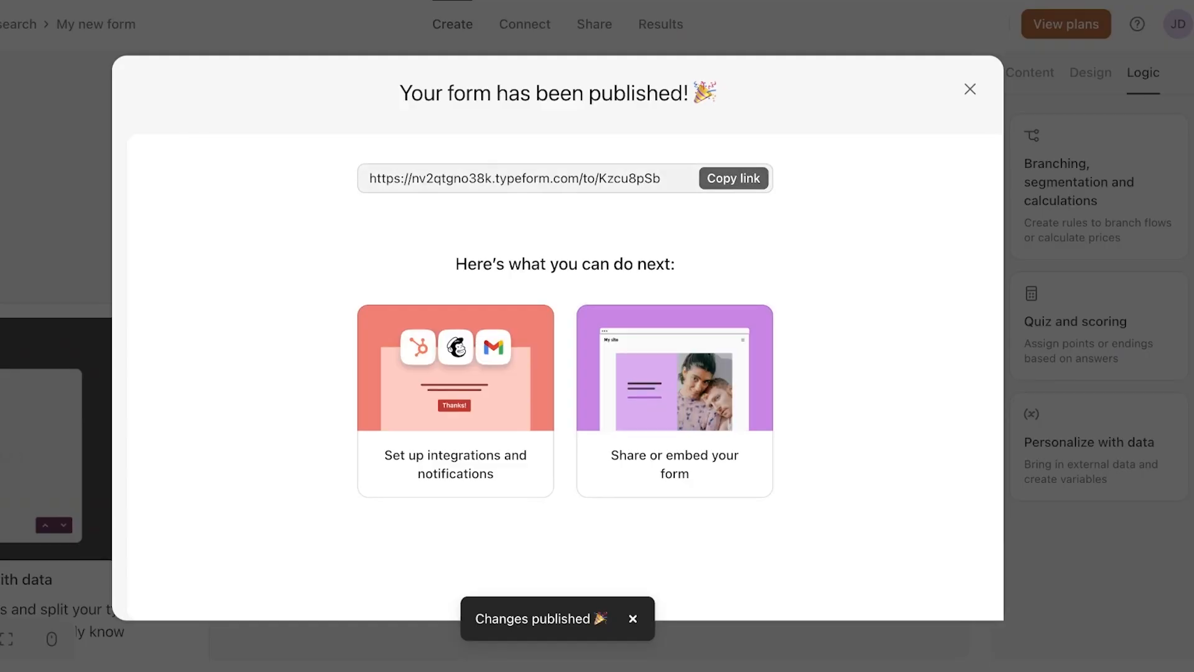
pyautogui.click(734, 179)
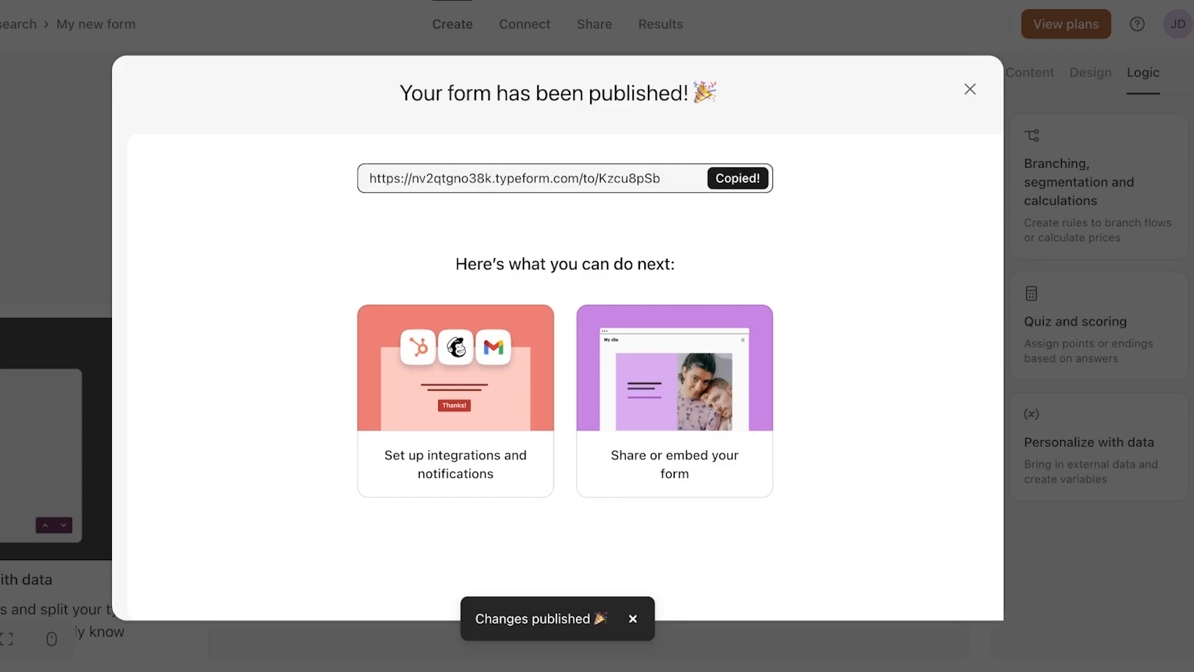
pyautogui.moveTo(914, 118); pyautogui.dragTo(970, 91)
pyautogui.click(970, 89)
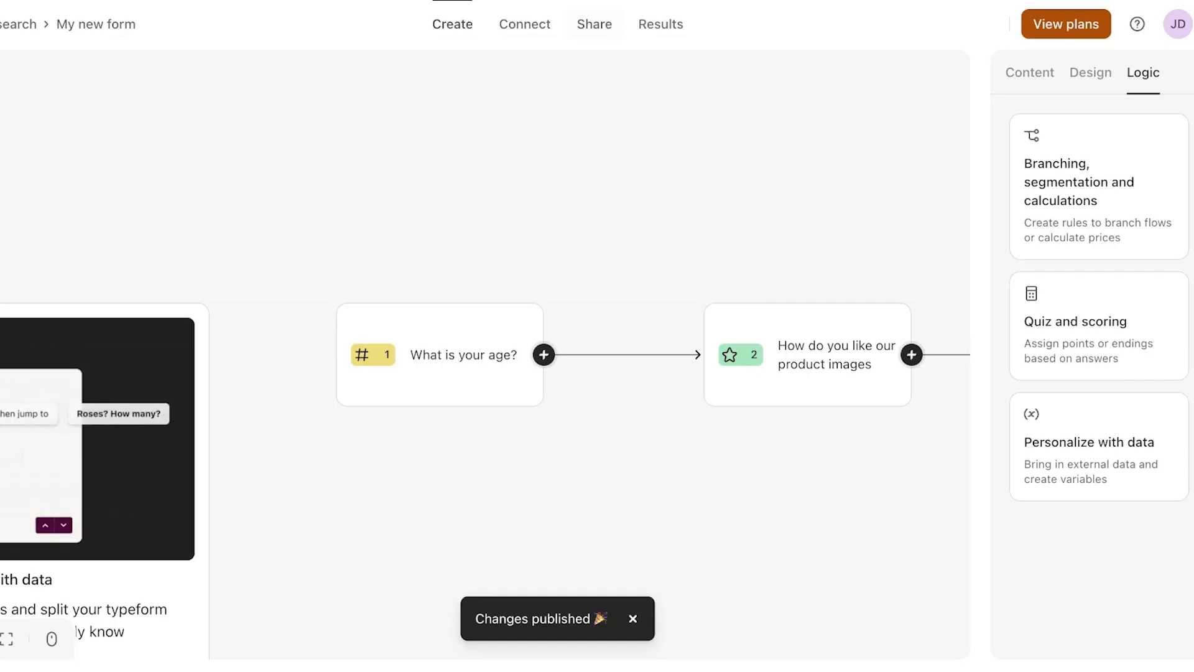
# Step: Set up sharing the form as a web page embed, trying the popup mode and choosing the Full-page mode
pyautogui.click(594, 24)
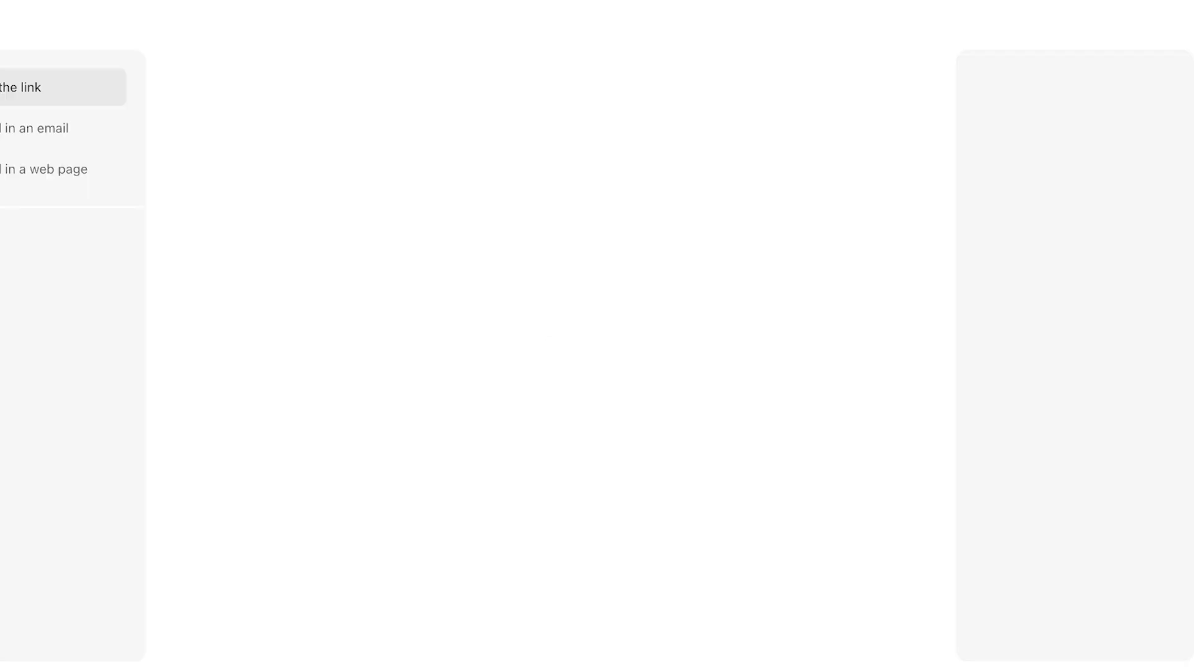
pyautogui.click(45, 170)
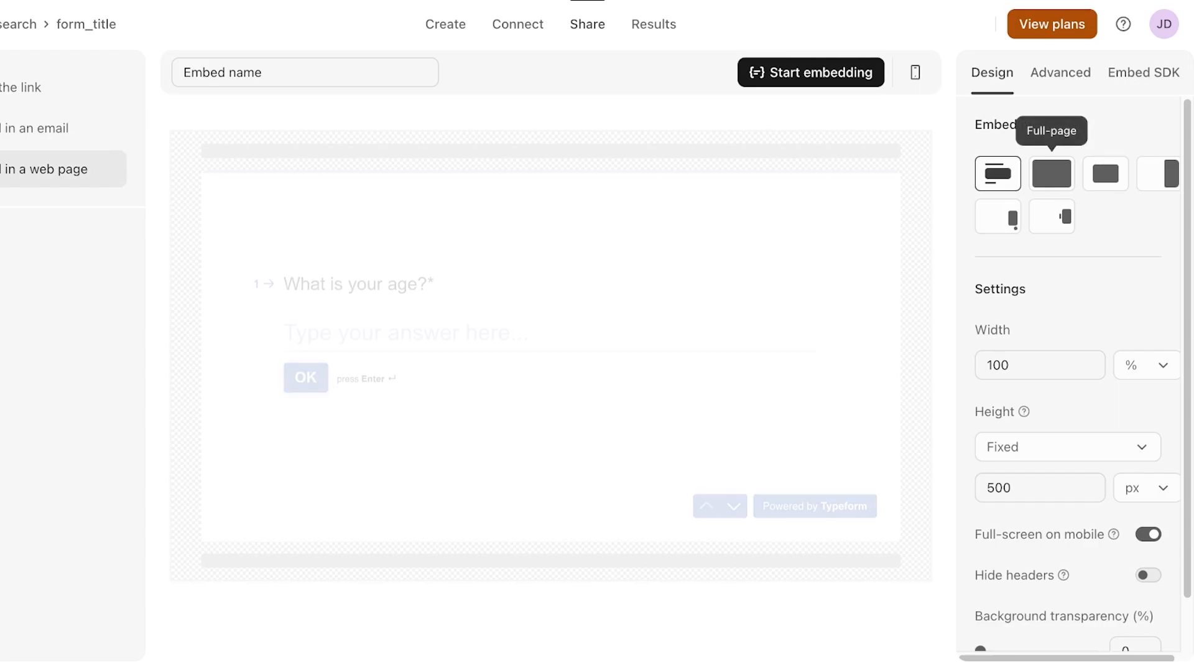
pyautogui.click(1051, 173)
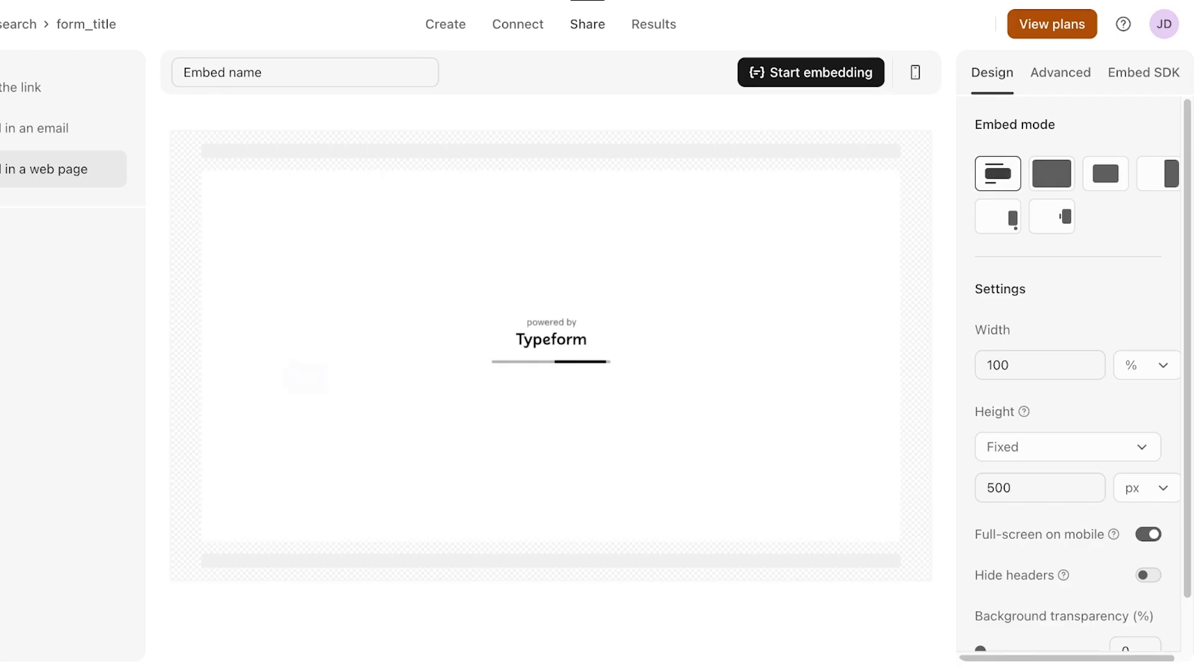
pyautogui.click(1106, 172)
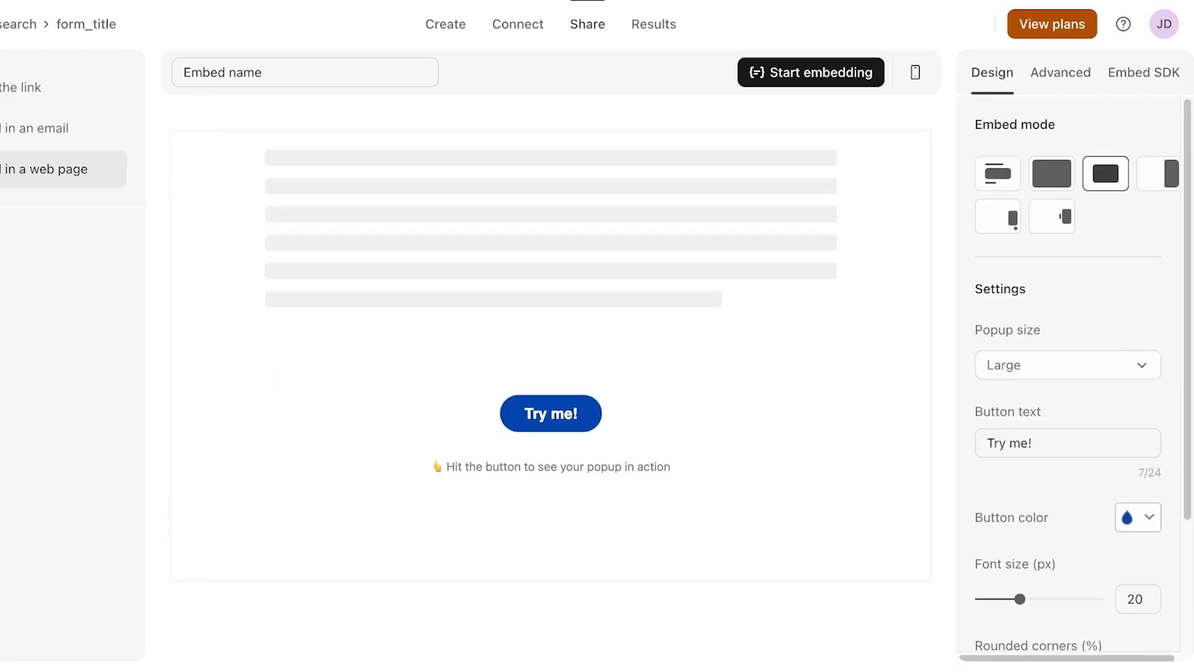
pyautogui.click(1052, 173)
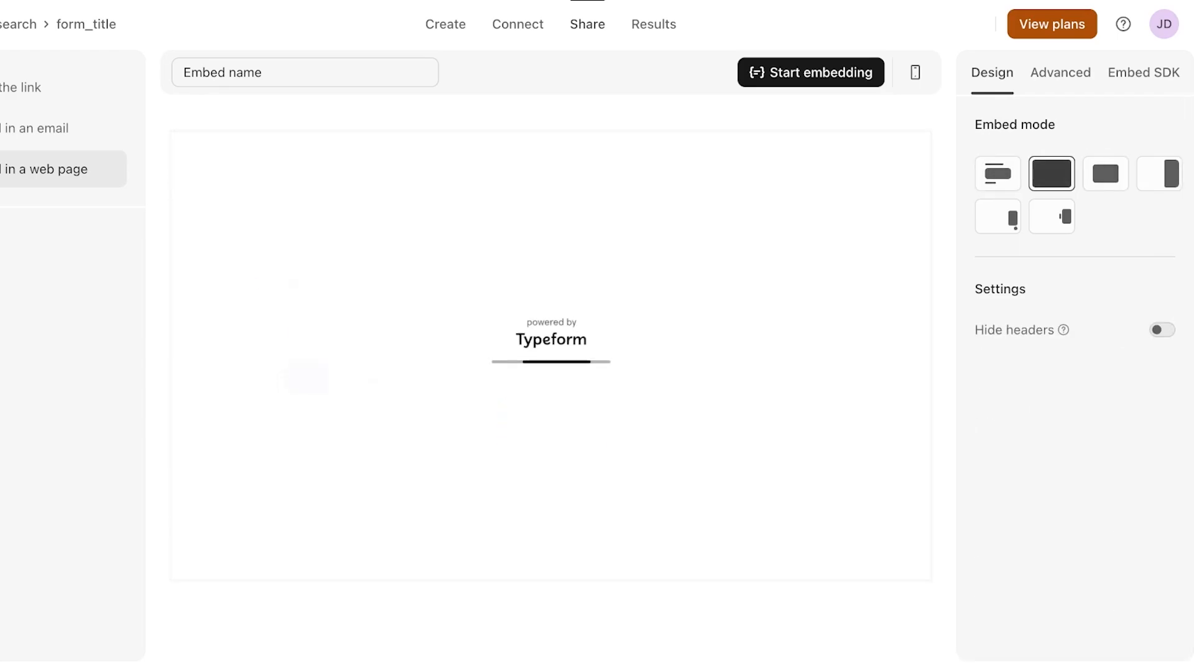
# Step: Start embedding, copy the Wordpress embed code, and return to the Market Research workspace
pyautogui.click(812, 73)
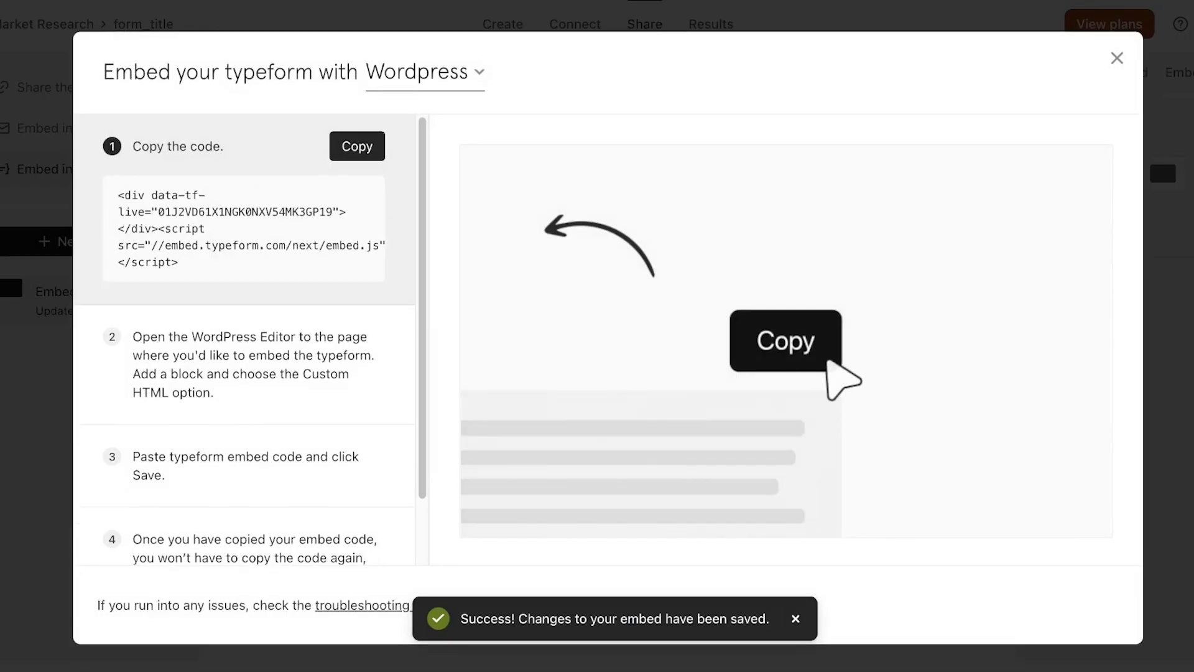
pyautogui.click(357, 146)
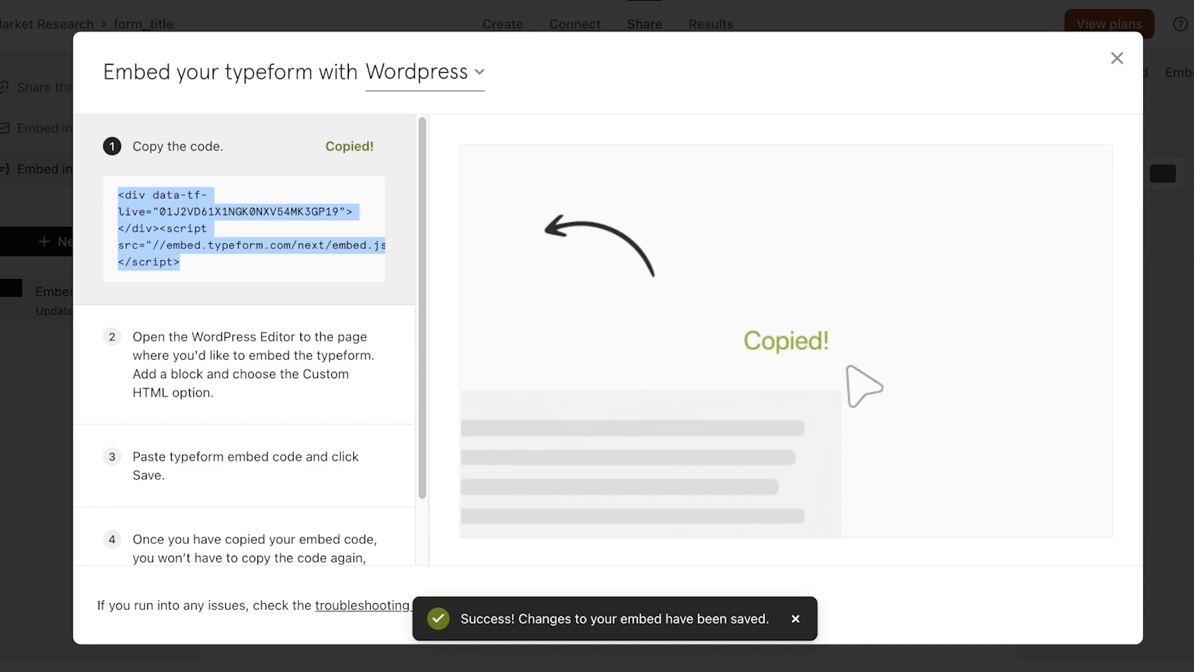
pyautogui.click(1117, 58)
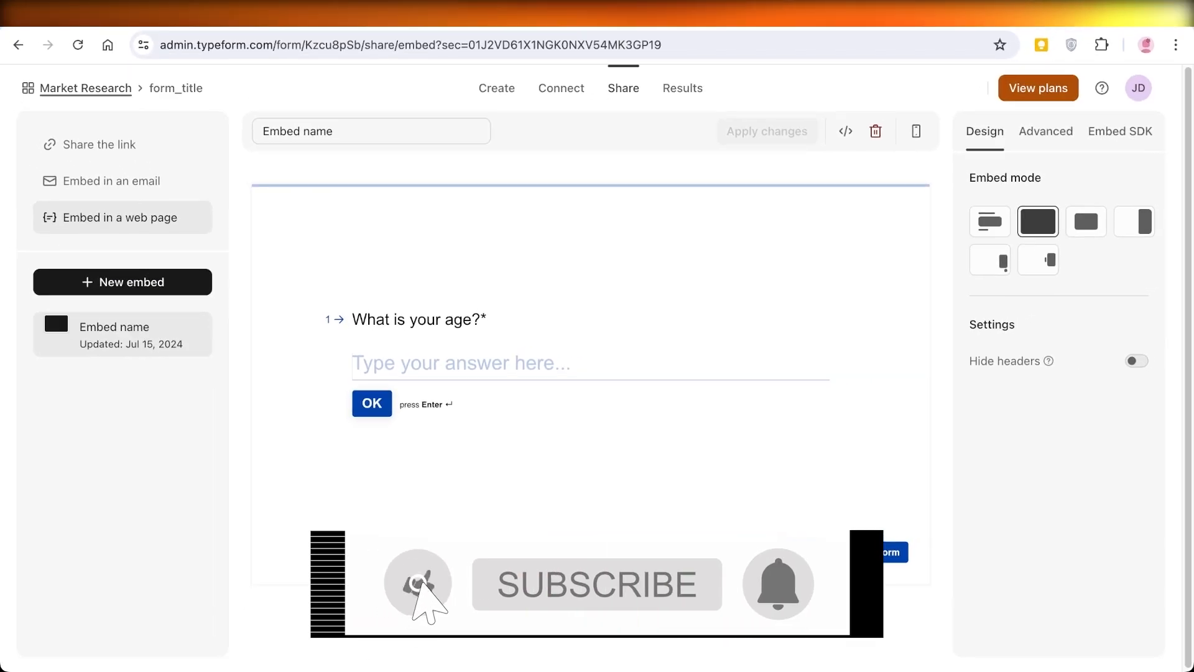
pyautogui.click(85, 88)
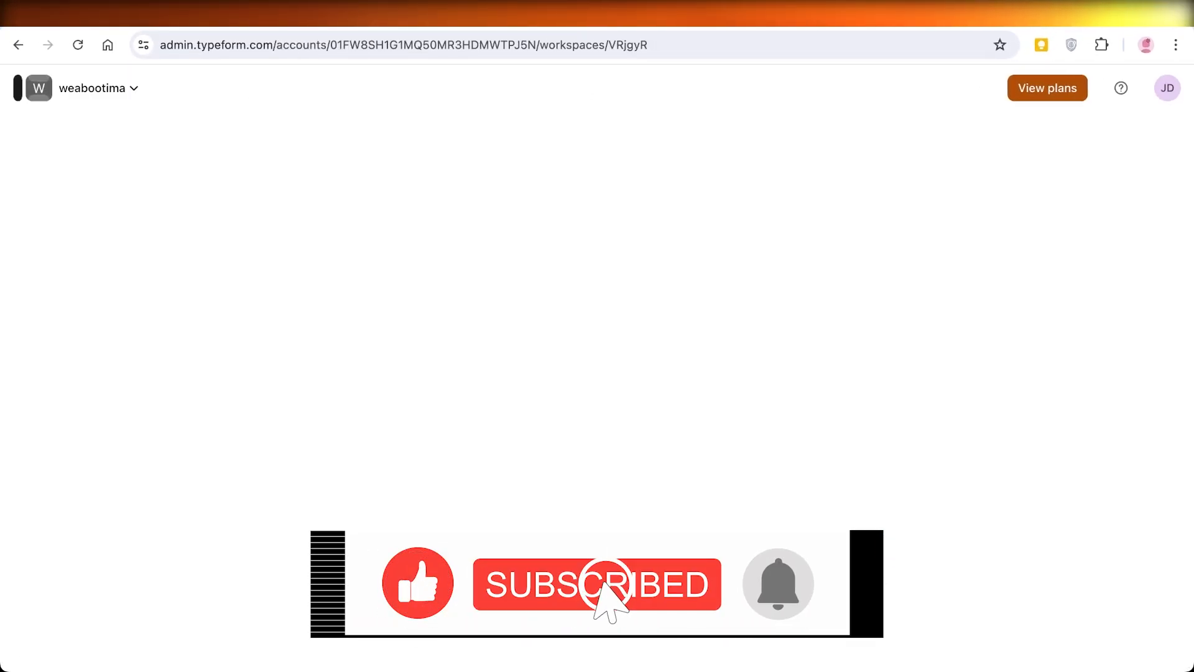